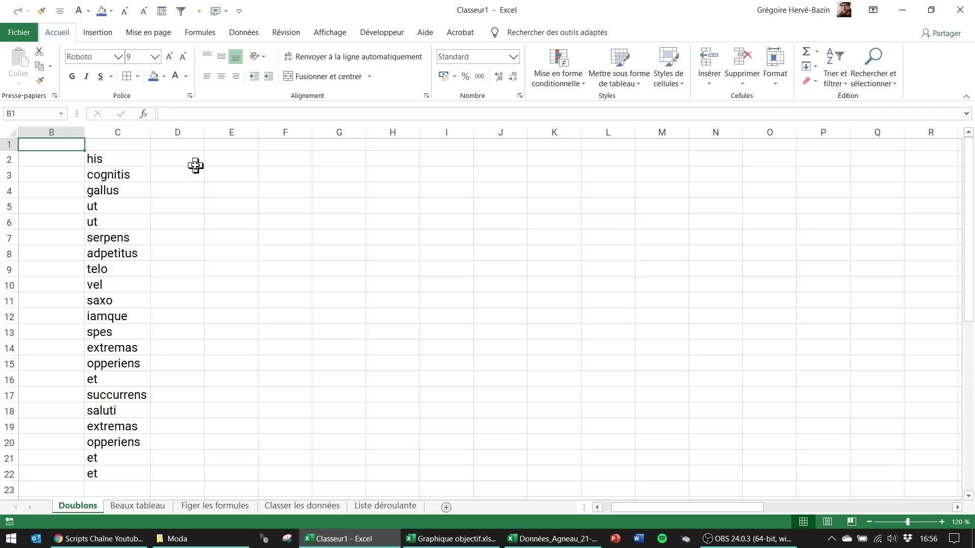
left_click(132, 156)
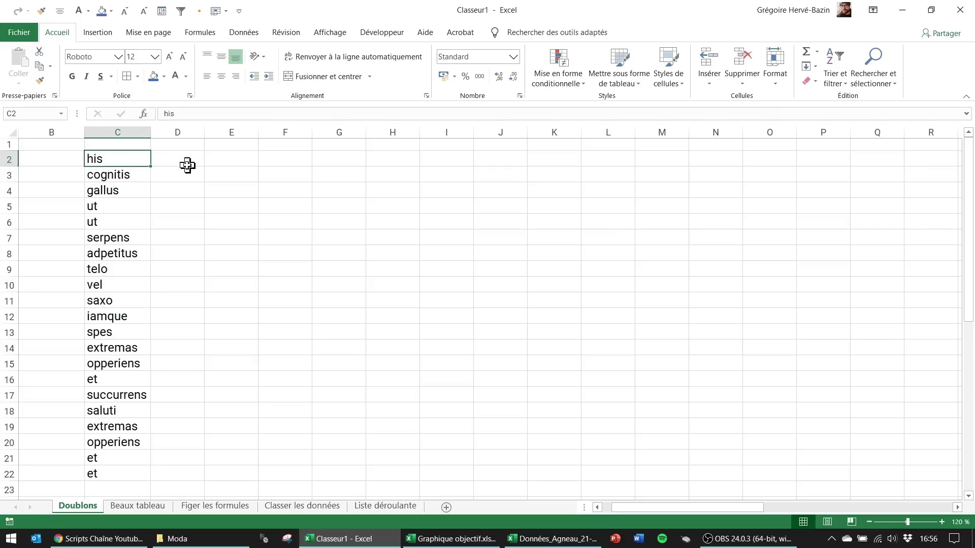
left_click(210, 175)
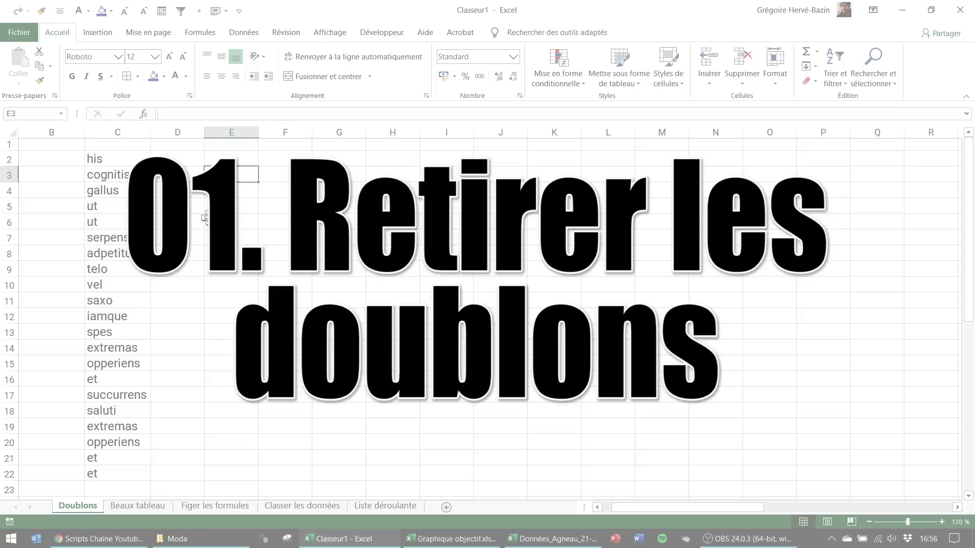
- Copy the word list in C2:C22 to a new list starting at E2 and fit column E to its contents
left_click_drag(102, 157, 126, 468)
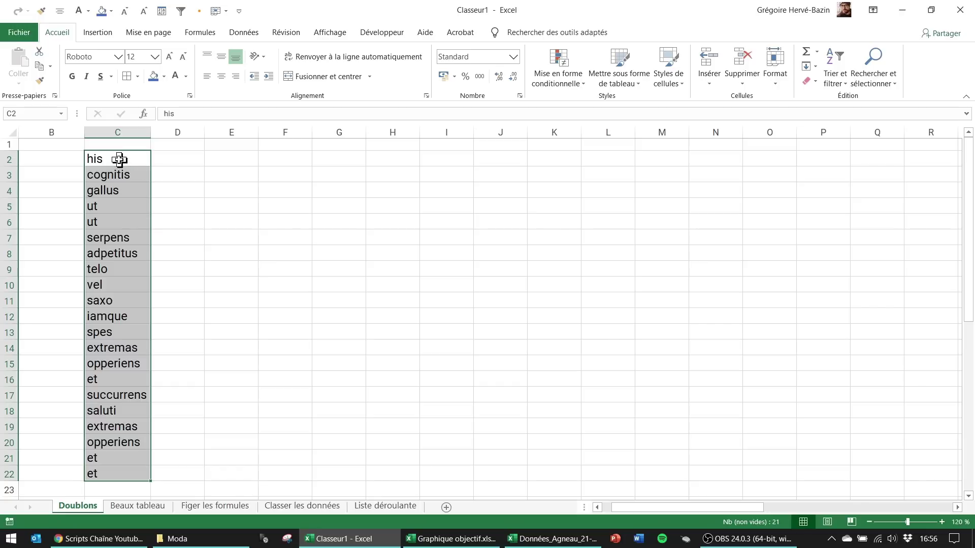
key("ctrl+c")
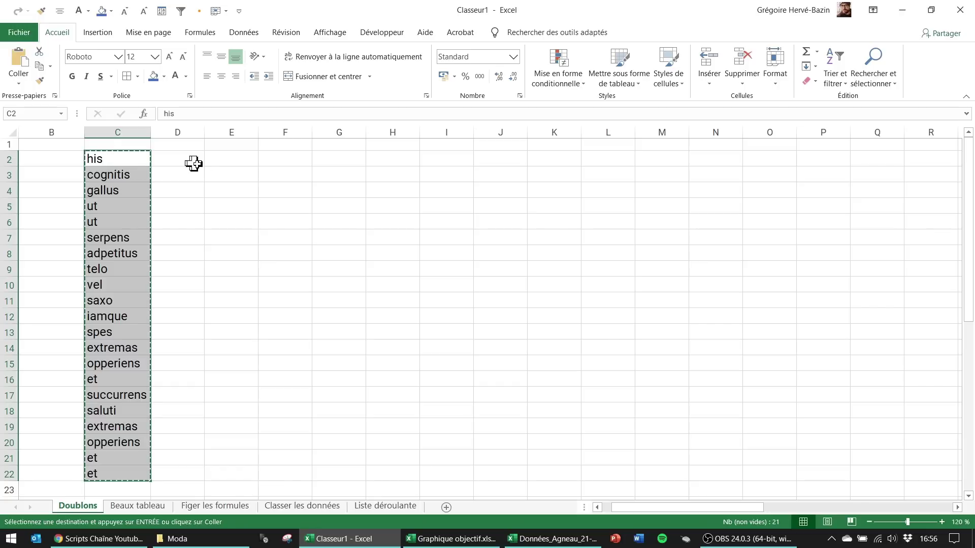
left_click(235, 159)
key("ctrl+v")
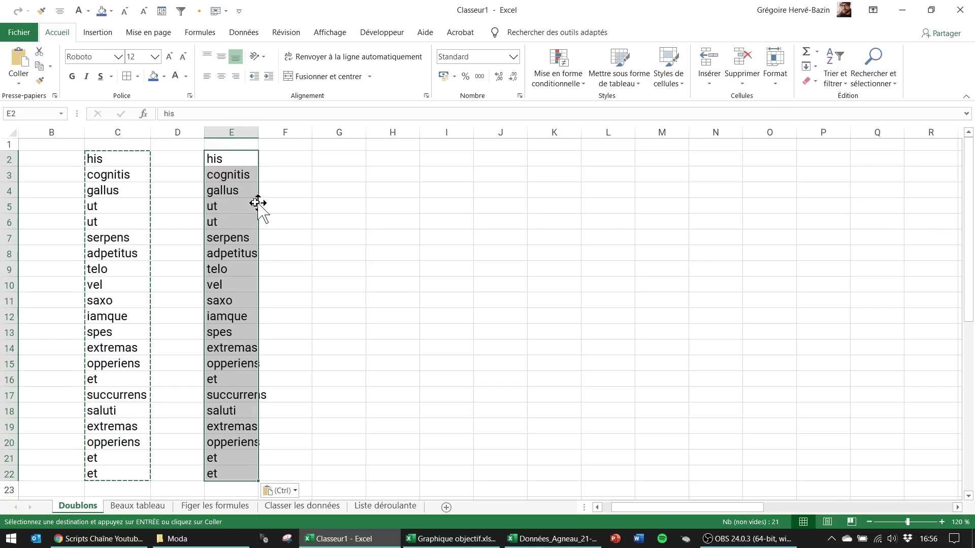
double_click(258, 132)
- Select the copied word list in E2:E22, end the copy mode and display the data tools
left_click_drag(238, 159, 239, 477)
key("Escape")
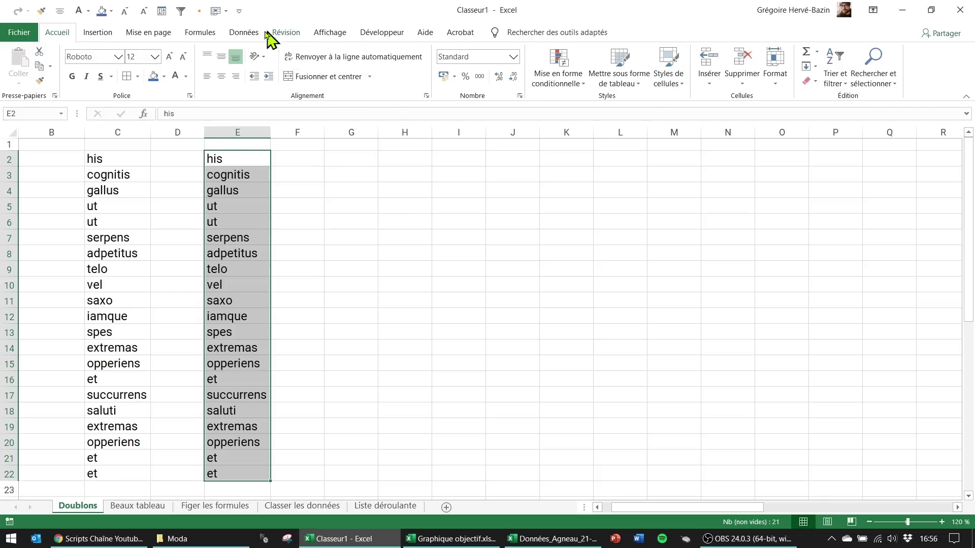
left_click(246, 34)
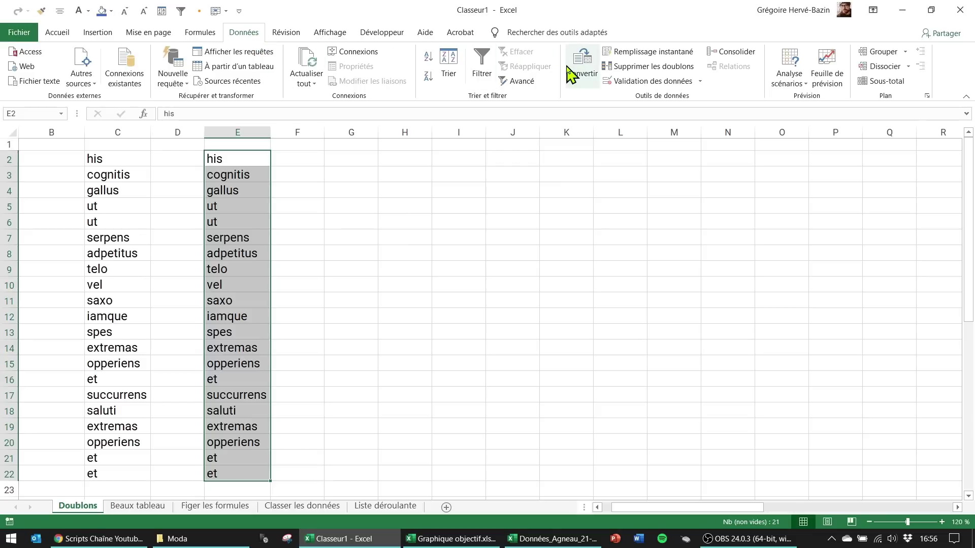
left_click(966, 97)
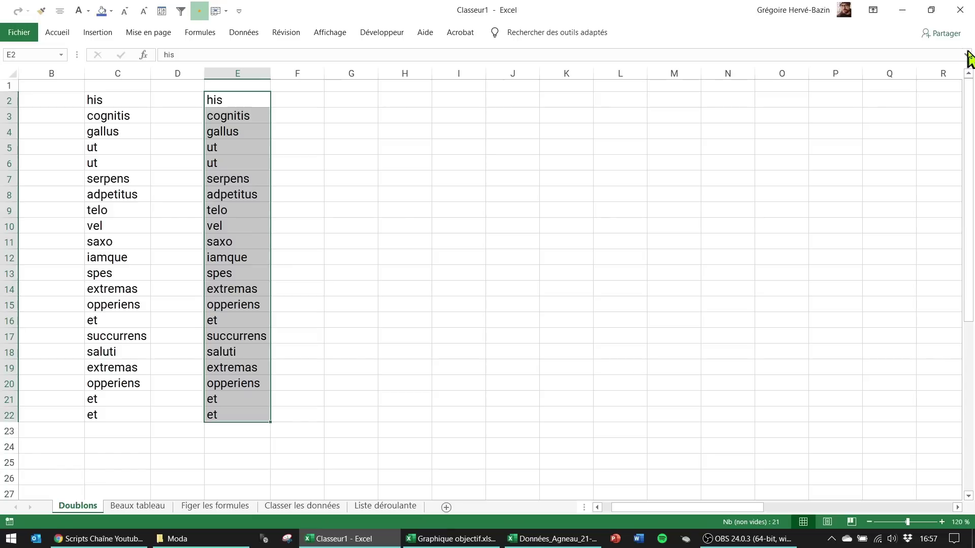
left_click(246, 33)
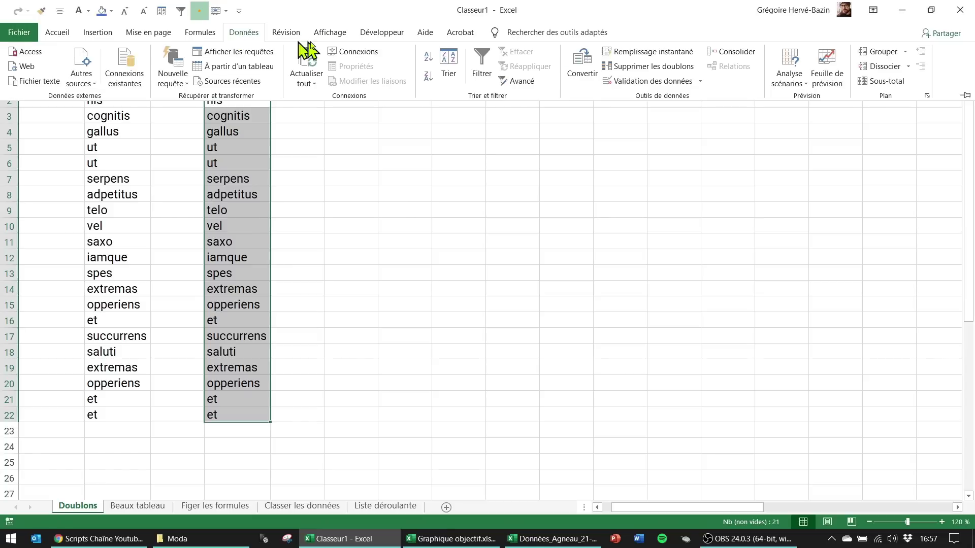
left_click(966, 97)
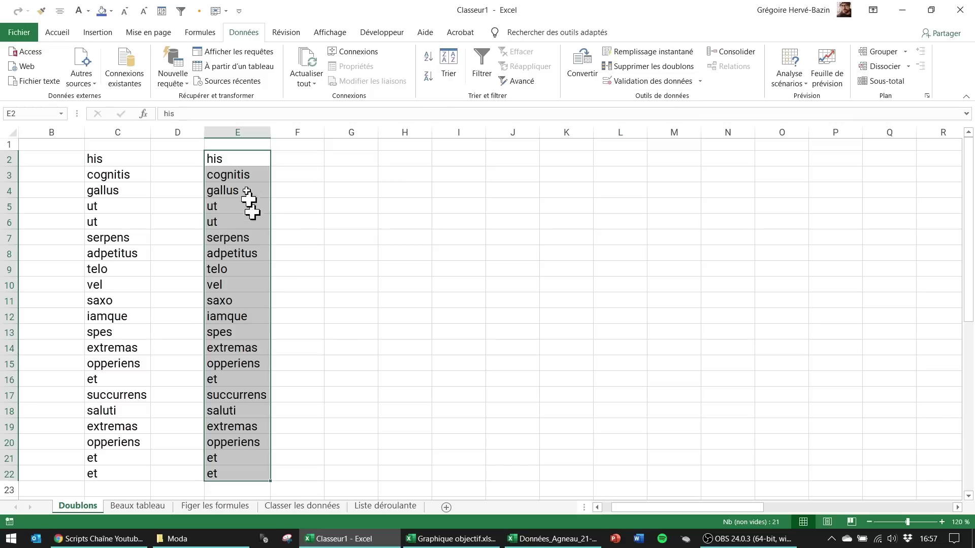
- Remove the duplicates from column E without treating the first row as a header, then check the words kept in the list
left_click(635, 68)
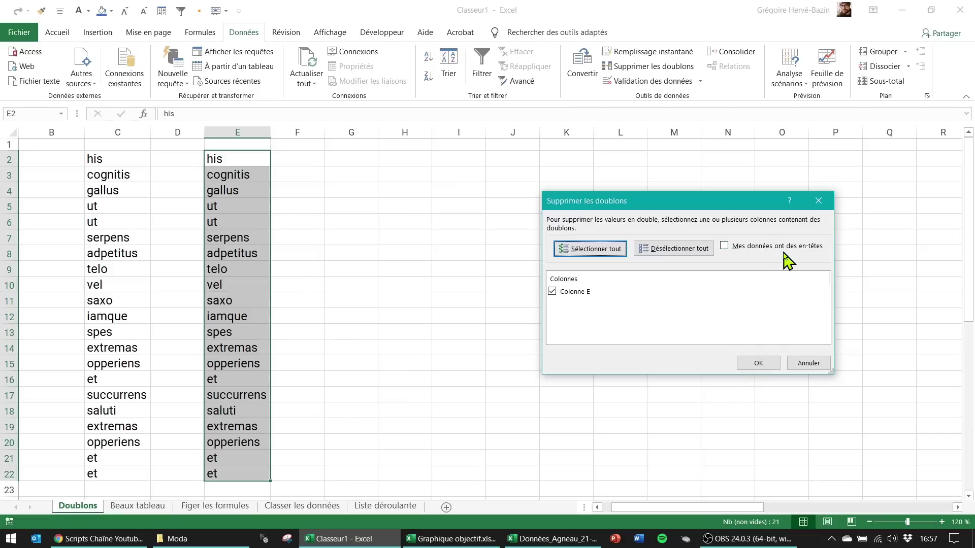
left_click(759, 363)
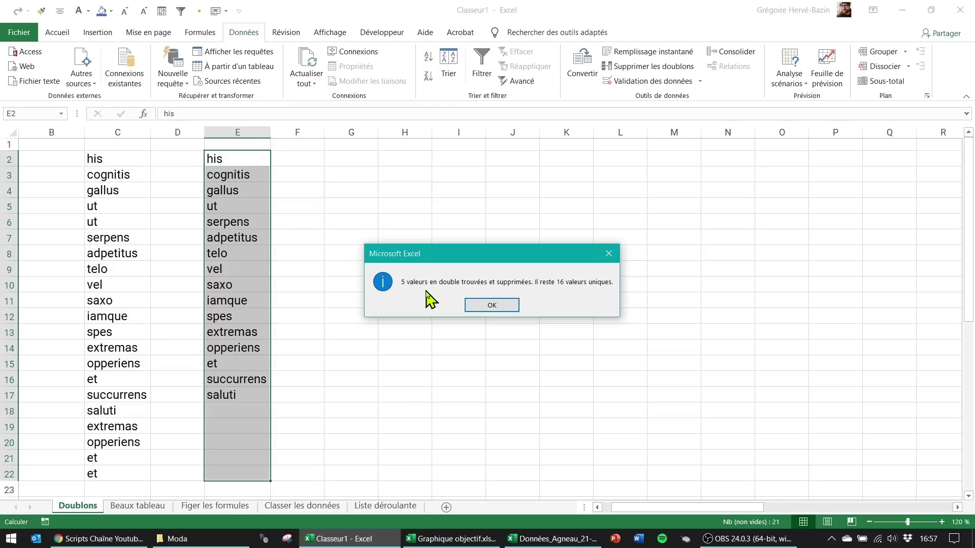
left_click(508, 307)
left_click(213, 206)
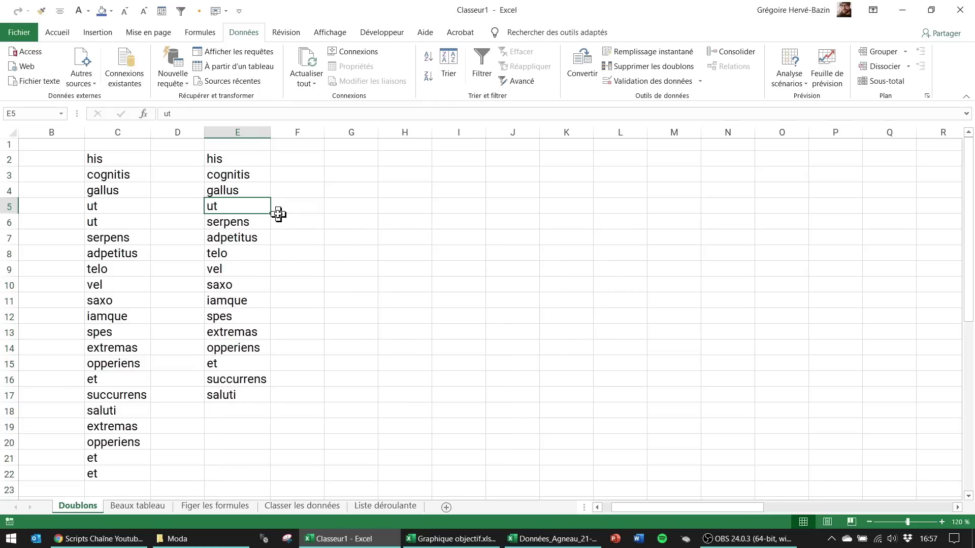
left_click(230, 362)
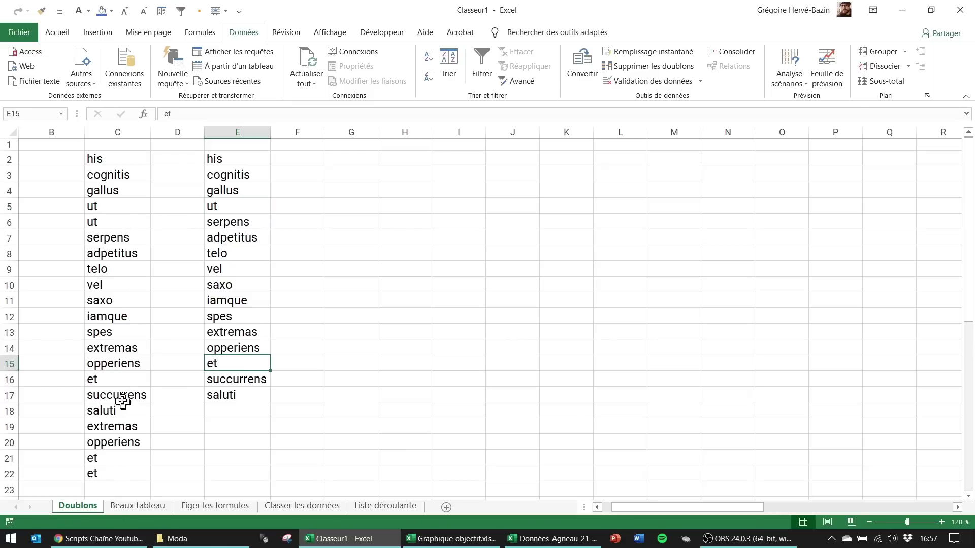
- On the Beaux tableau sheet, copy the table in B3:E12 to a second block starting at B15
left_click(148, 508)
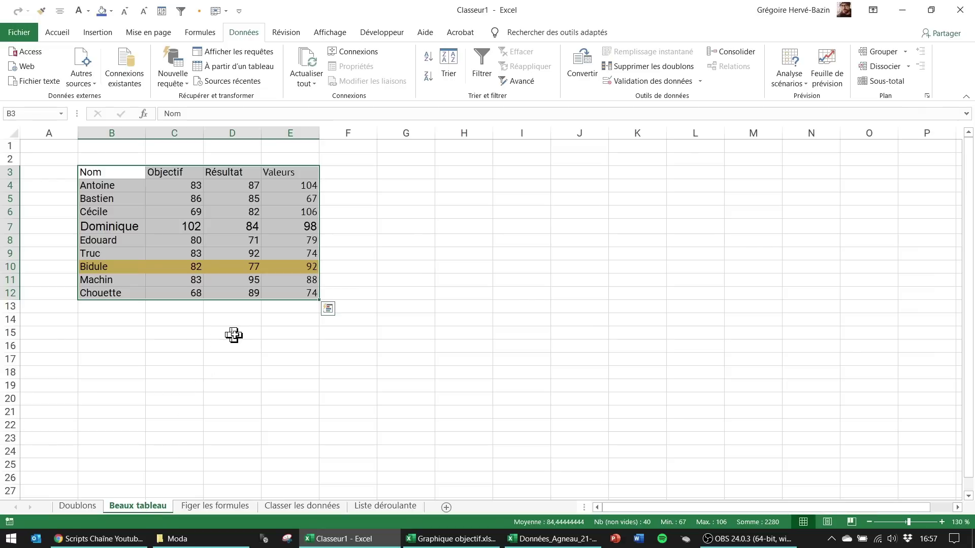
left_click(339, 335)
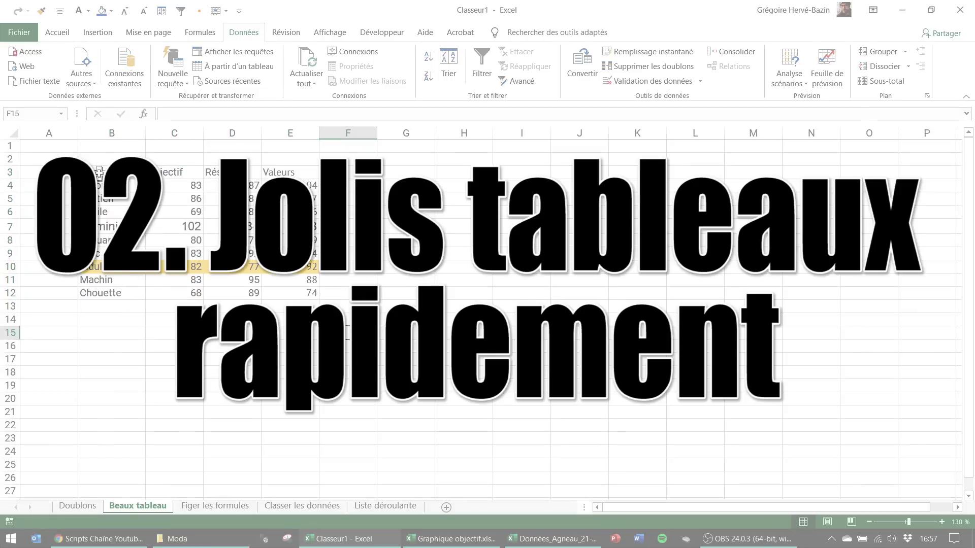
left_click_drag(99, 173, 289, 291)
key("ctrl+c")
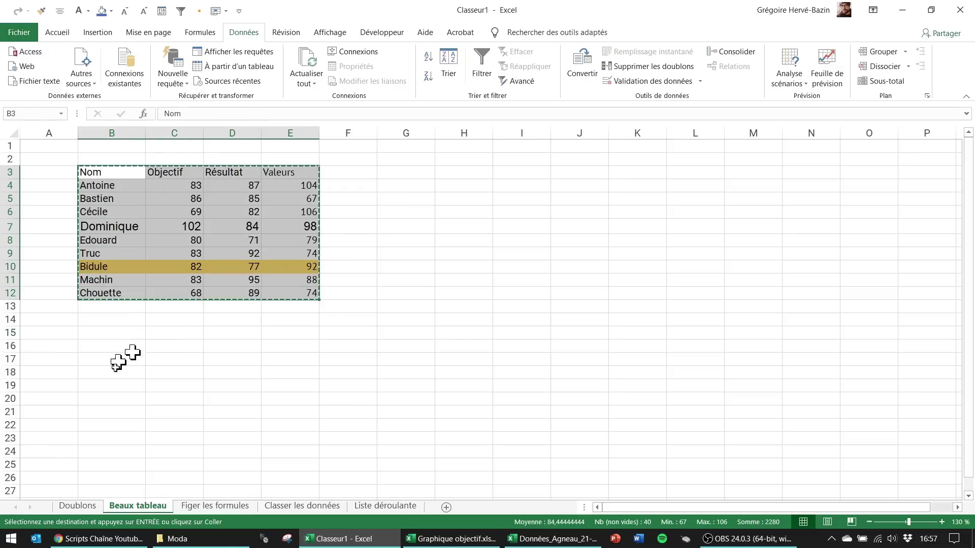
left_click(109, 334)
key("ctrl+v")
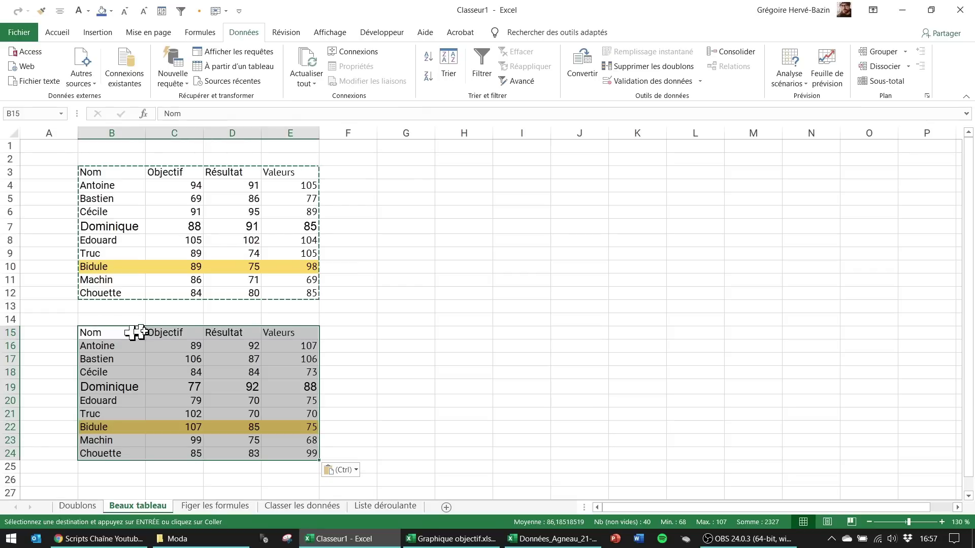
left_click(383, 348)
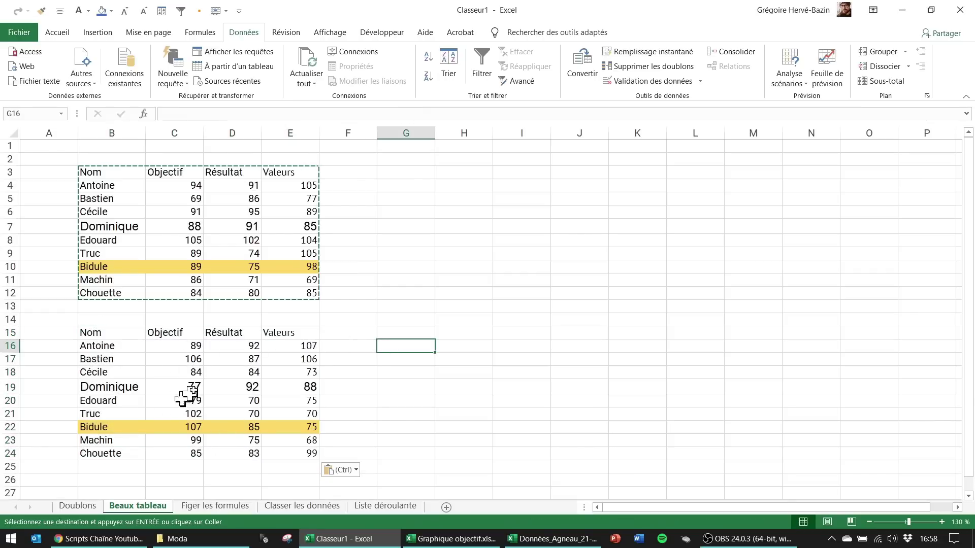
key("Escape")
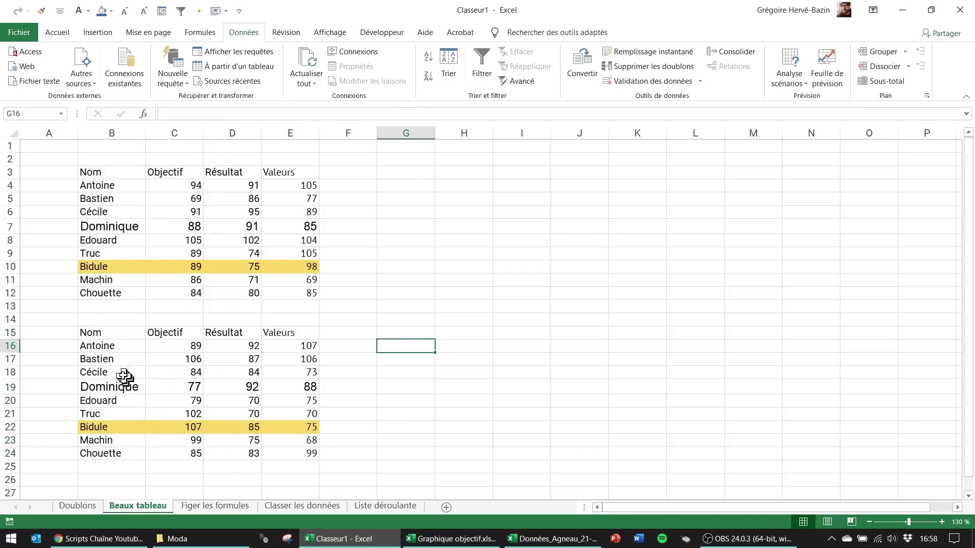
- Select the whole copied table B15:E24 and apply the Roboto font to all its cells
left_click(112, 333)
left_click(268, 391)
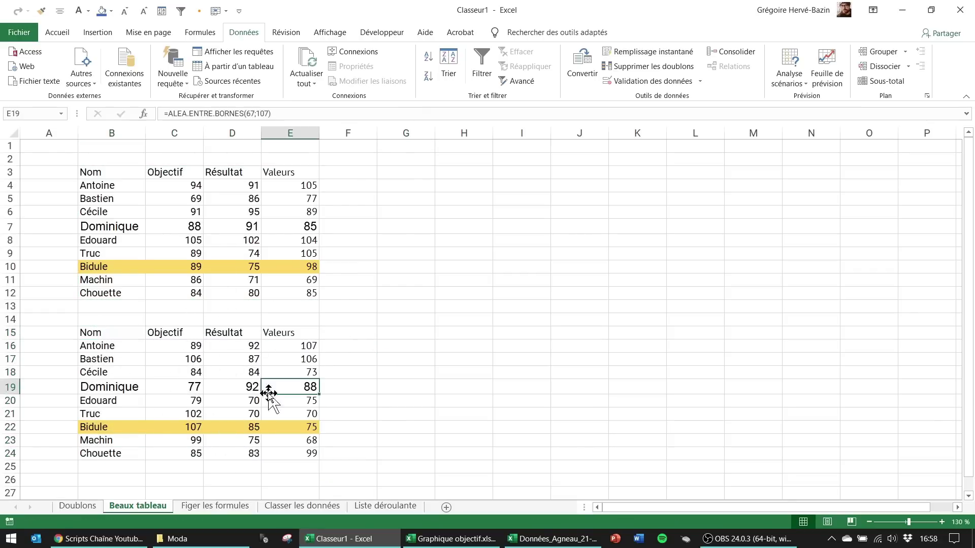
left_click(239, 376)
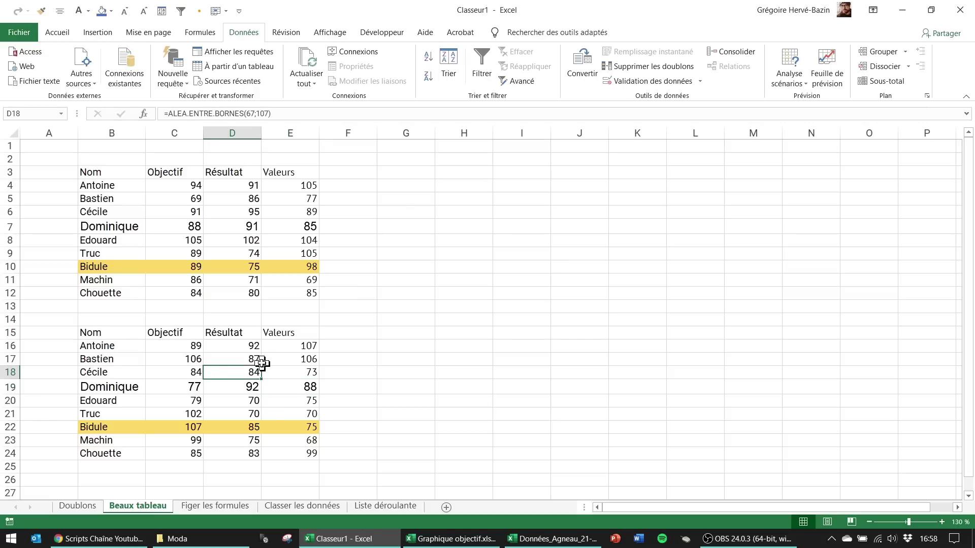
key("ctrl+a")
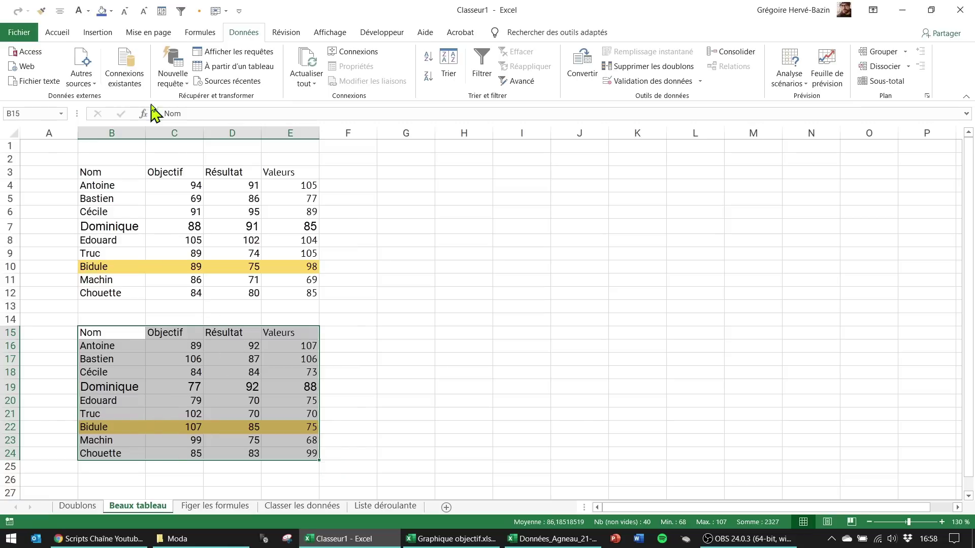
left_click(73, 36)
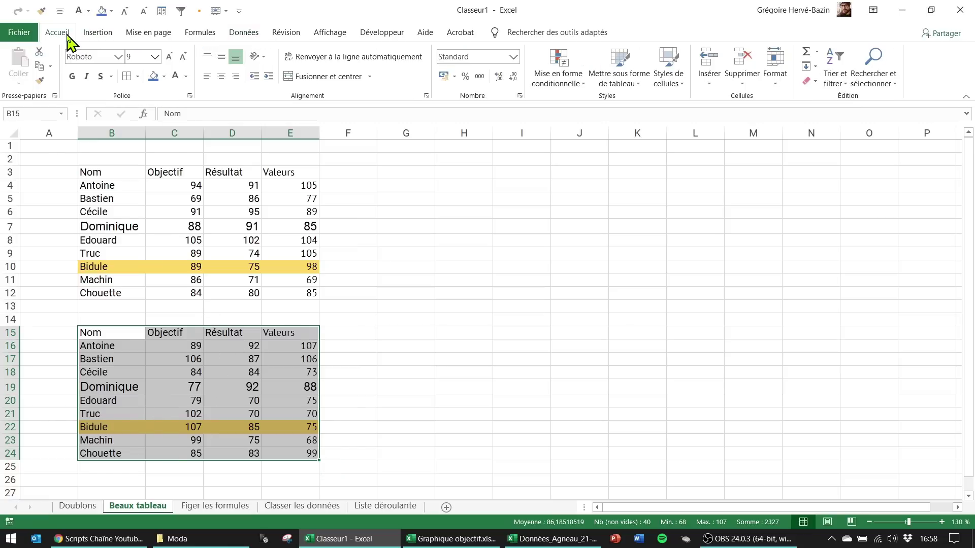
left_click(89, 56)
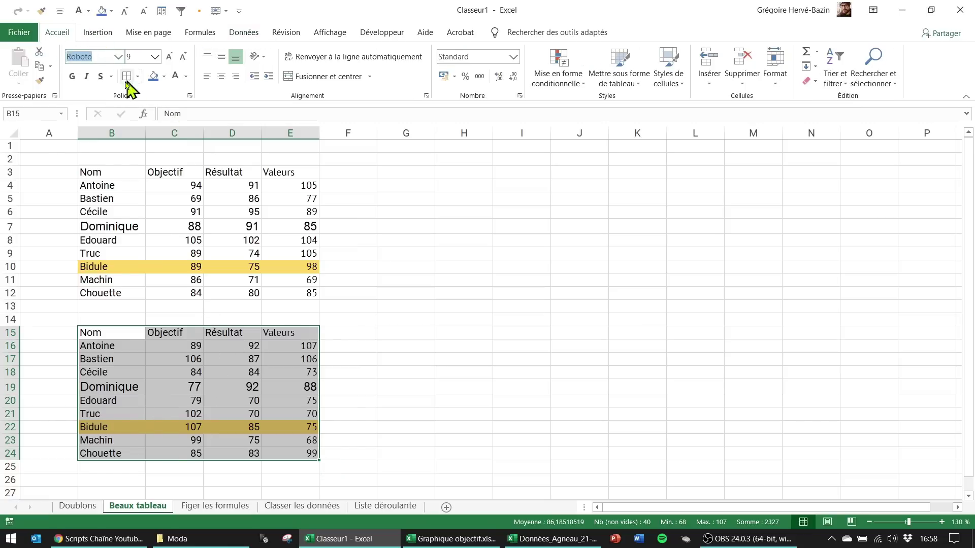
key("Return")
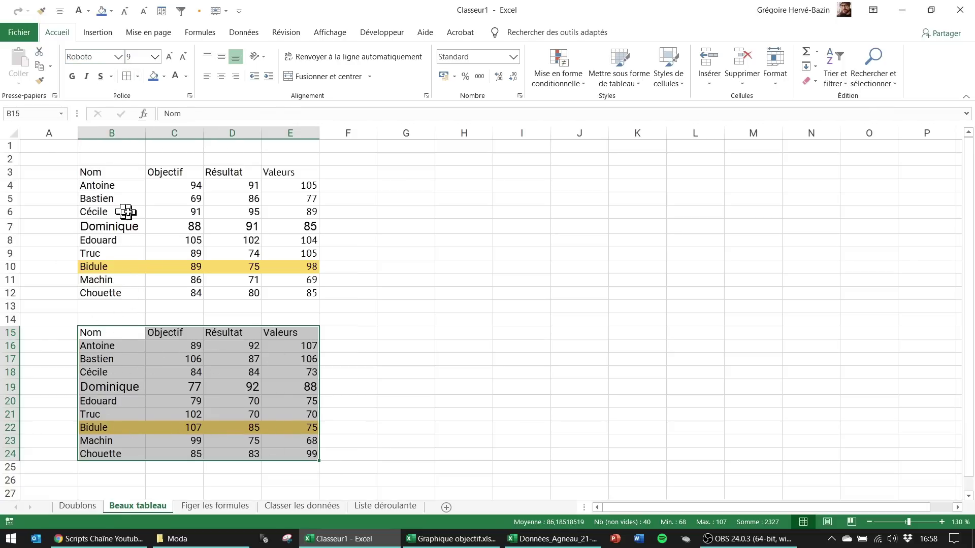
- Set the copied table's font size to 9 and remove its fill colour
left_click(141, 53)
key("Return")
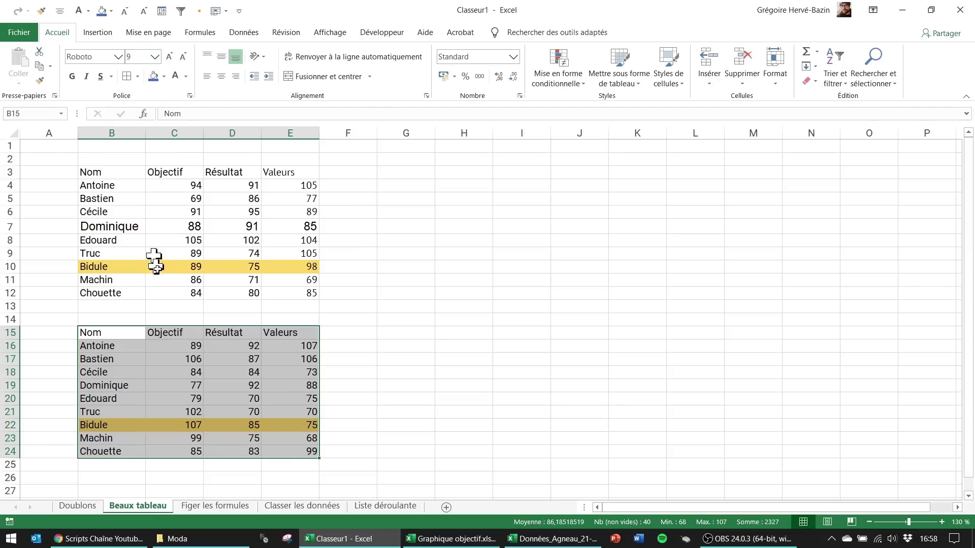
left_click(164, 77)
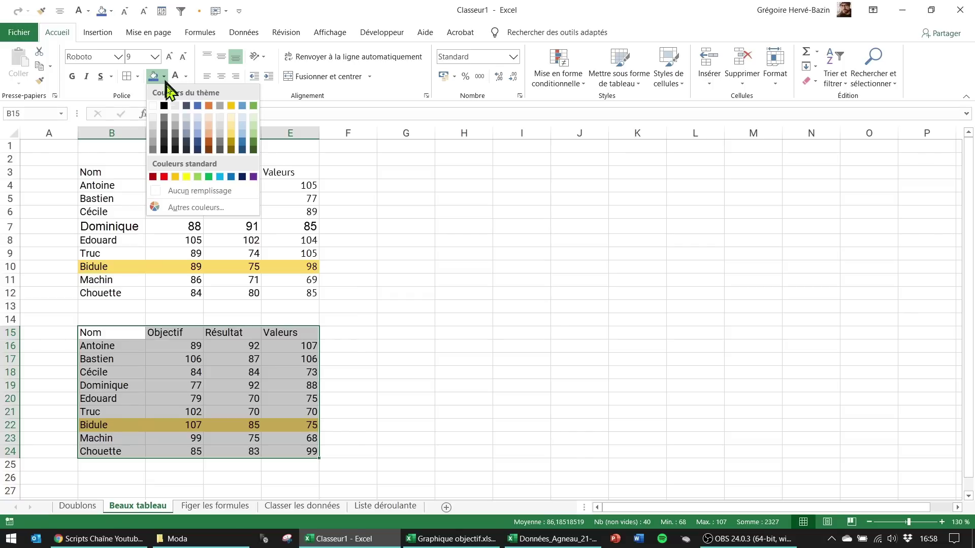
left_click(176, 192)
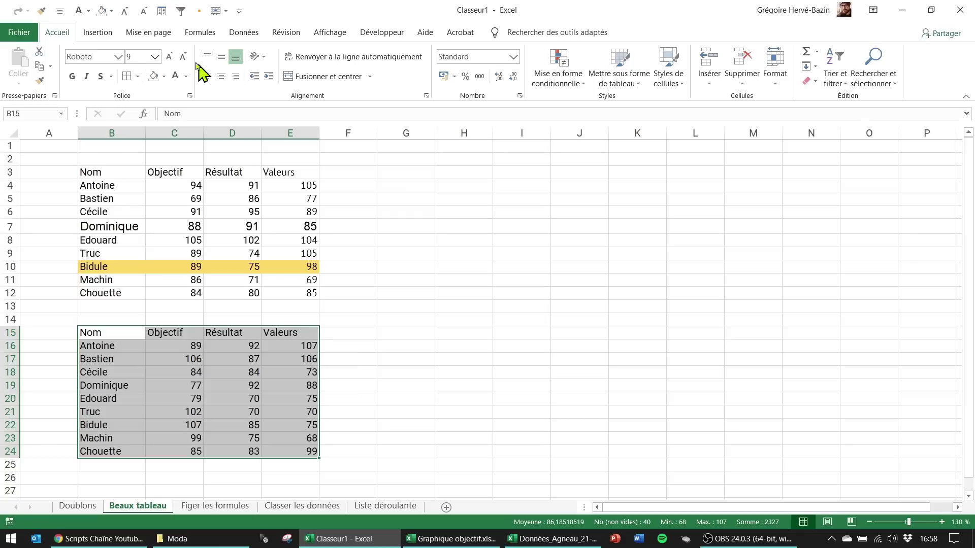
- Convert the range B15:E24 into a table with headers
left_click(99, 34)
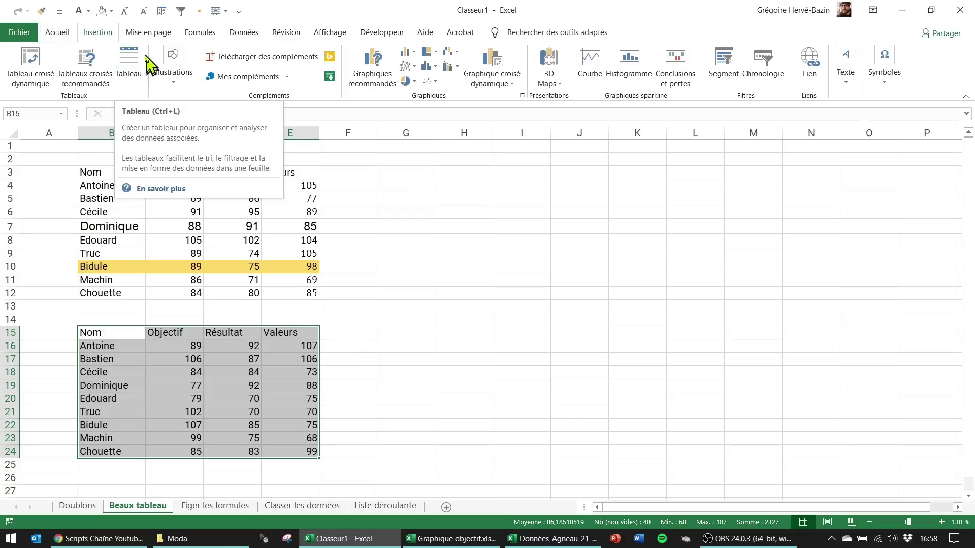
key("ctrl+q")
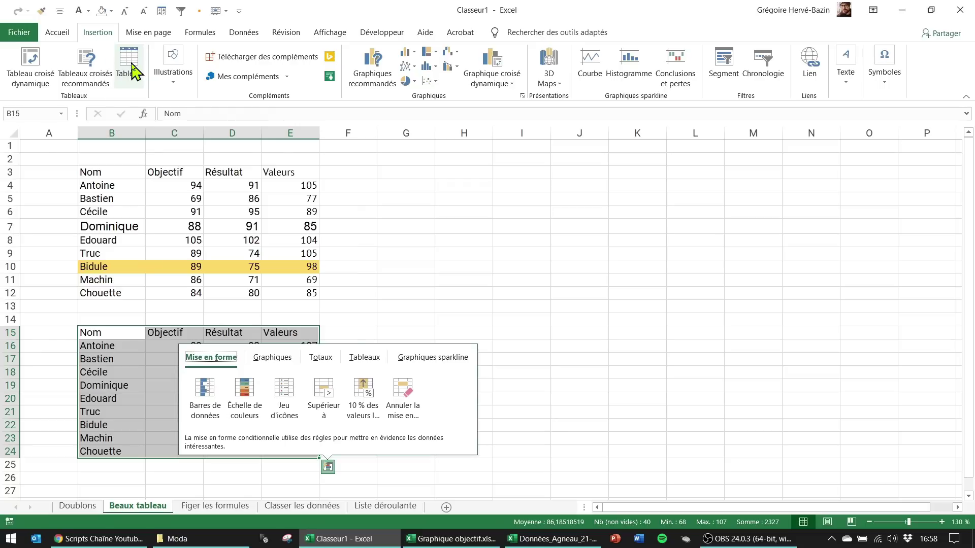
left_click(133, 69)
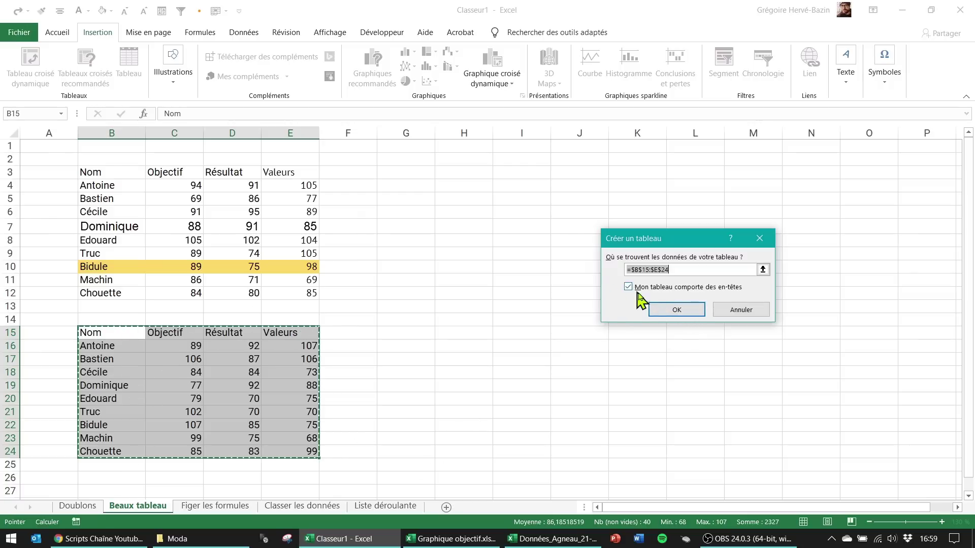
left_click(665, 310)
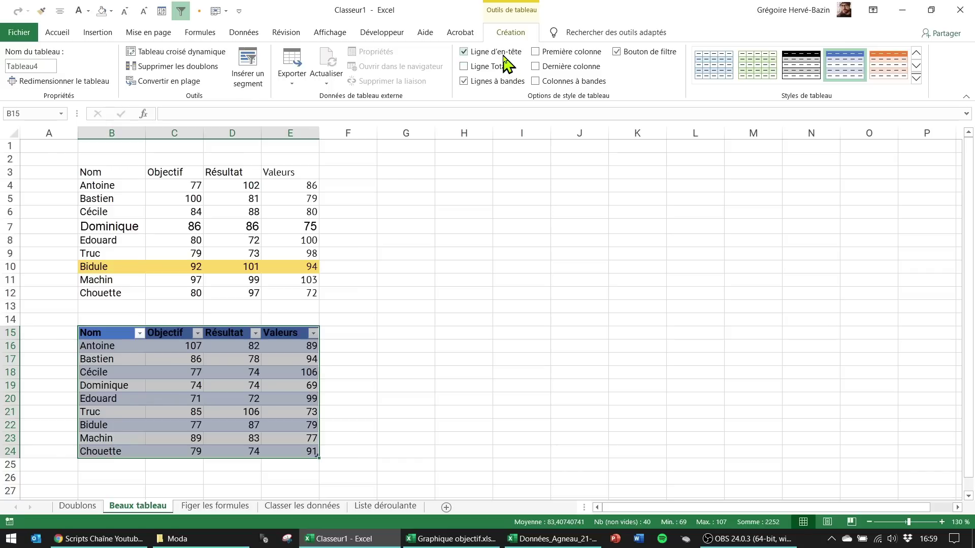
- Try the banded rows option and other table styles, keeping banded rows on and applying the light green style
left_click(504, 84)
left_click(504, 84)
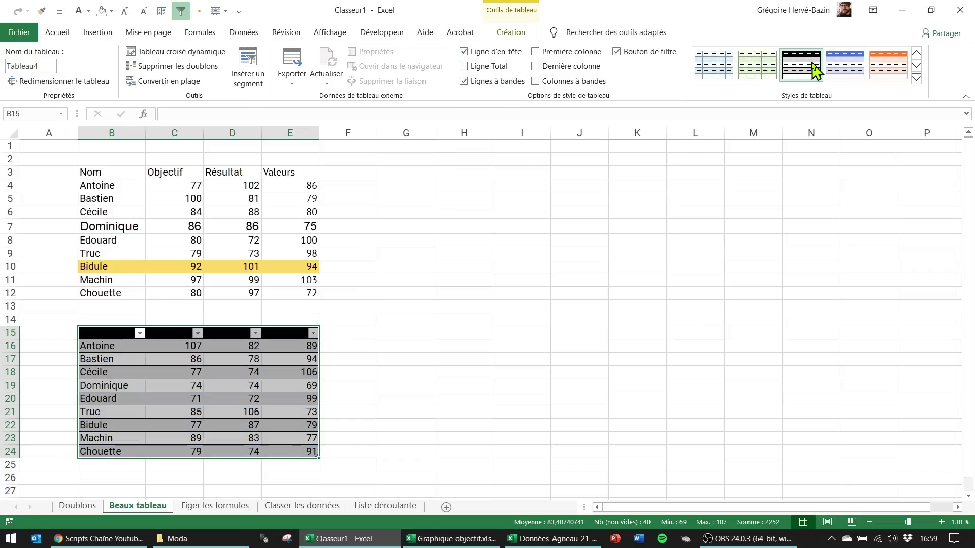
left_click(716, 76)
left_click(759, 74)
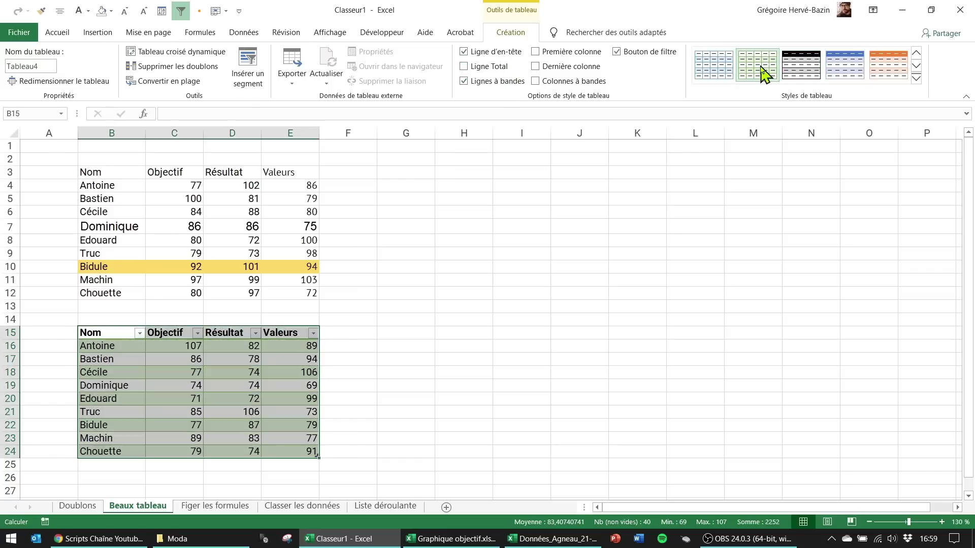
- Apply the blue banded table style to the table and set its header row B15:E15 text colour to white
left_click(844, 76)
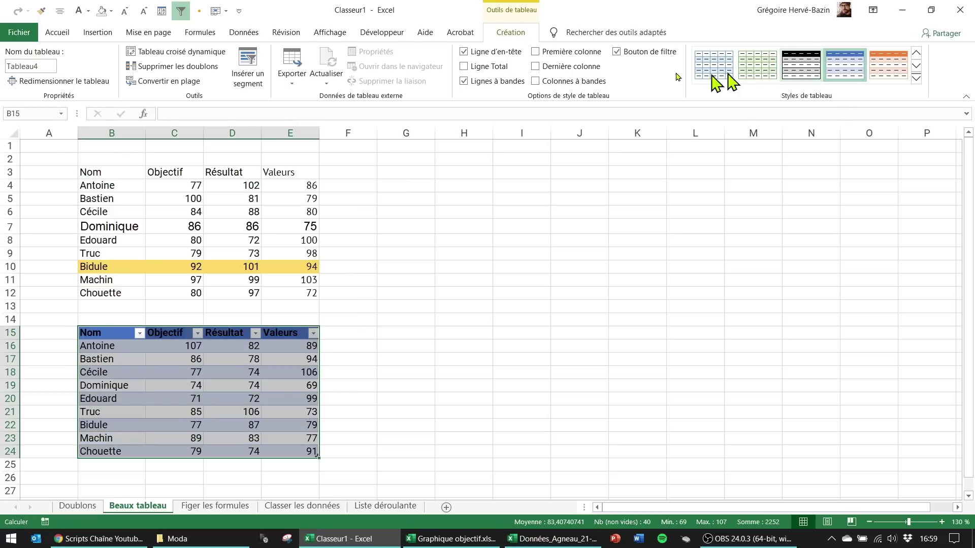
left_click(120, 337)
left_click_drag(119, 338, 290, 333)
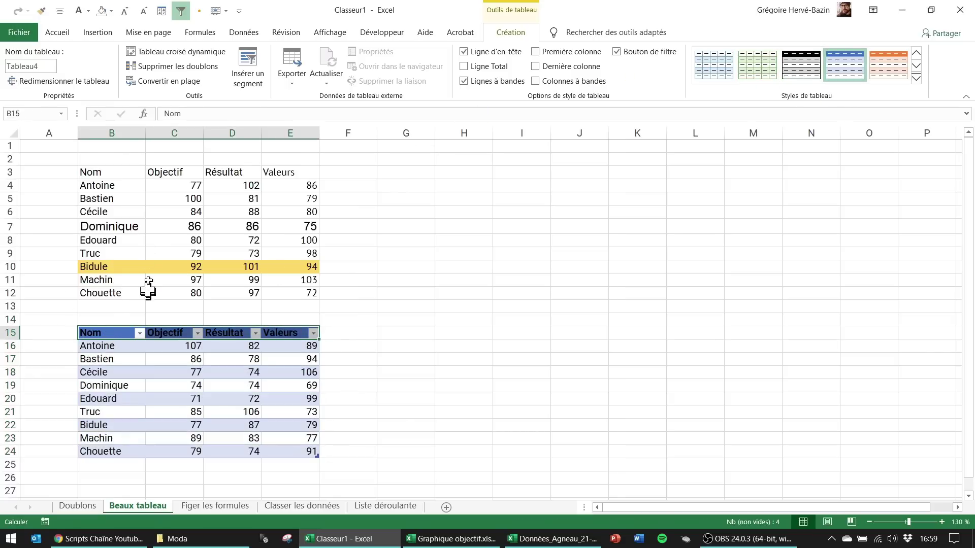
left_click(58, 33)
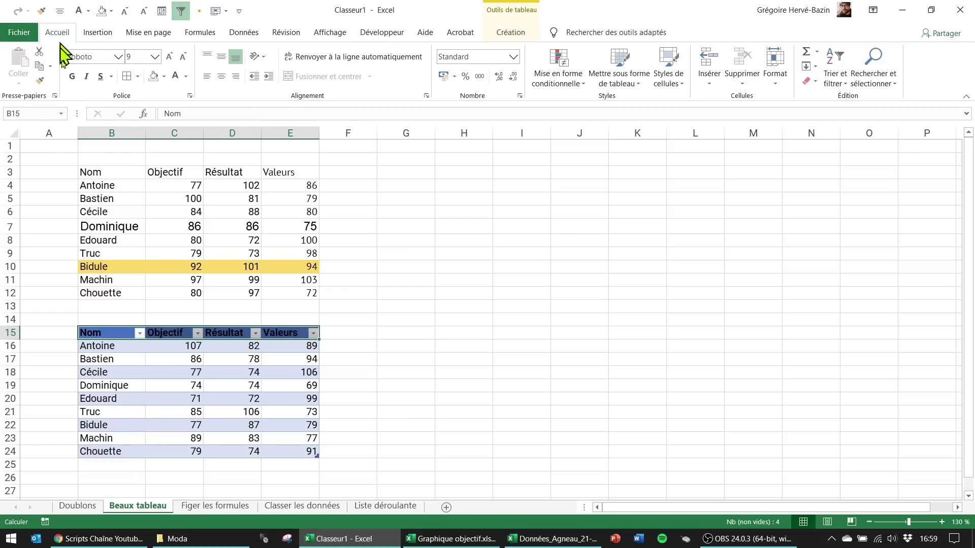
left_click(185, 77)
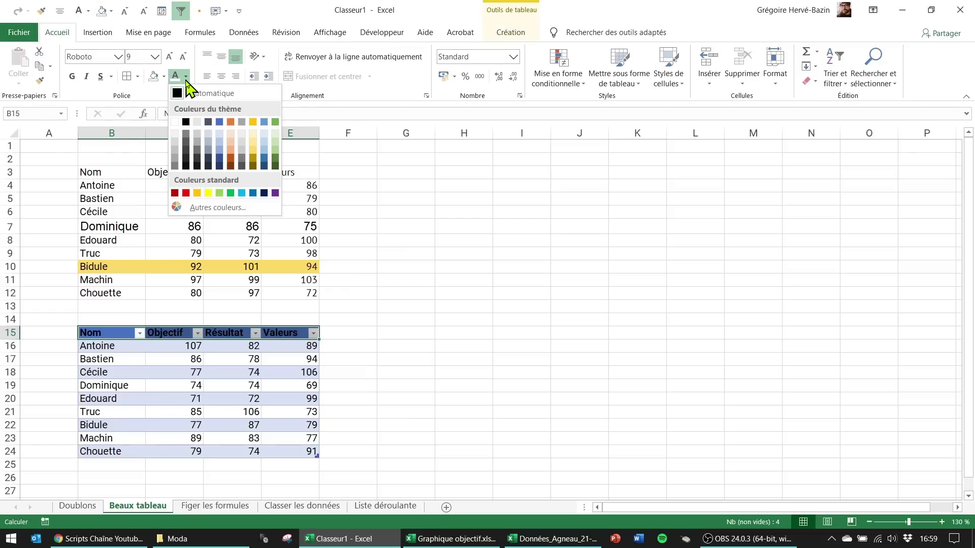
left_click(174, 121)
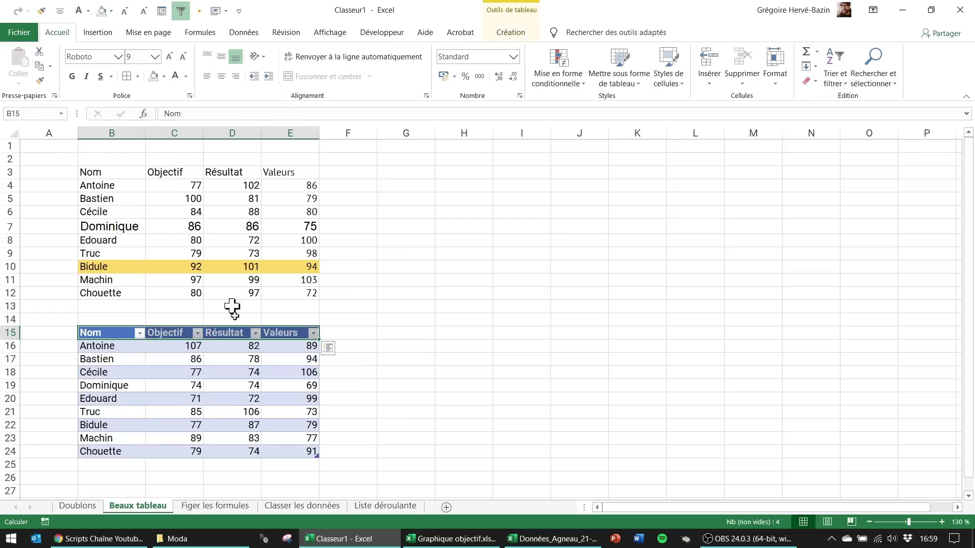
- Select the whole blue table and turn on the first column emphasis option
left_click(129, 340)
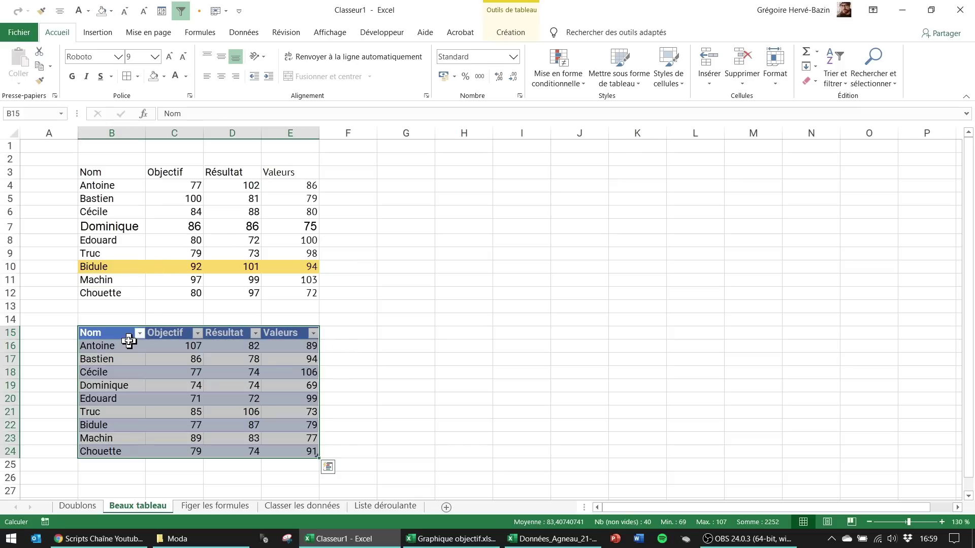
left_click(511, 33)
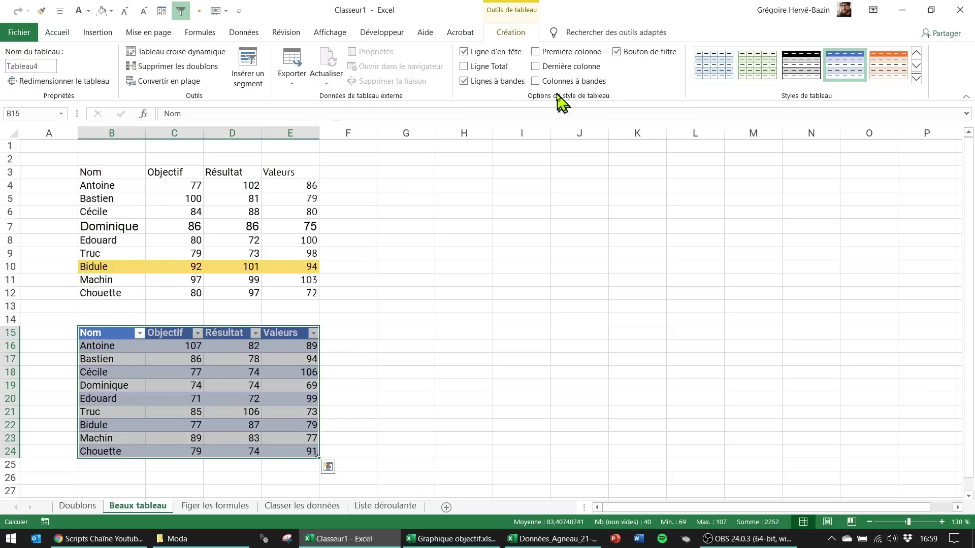
left_click(570, 52)
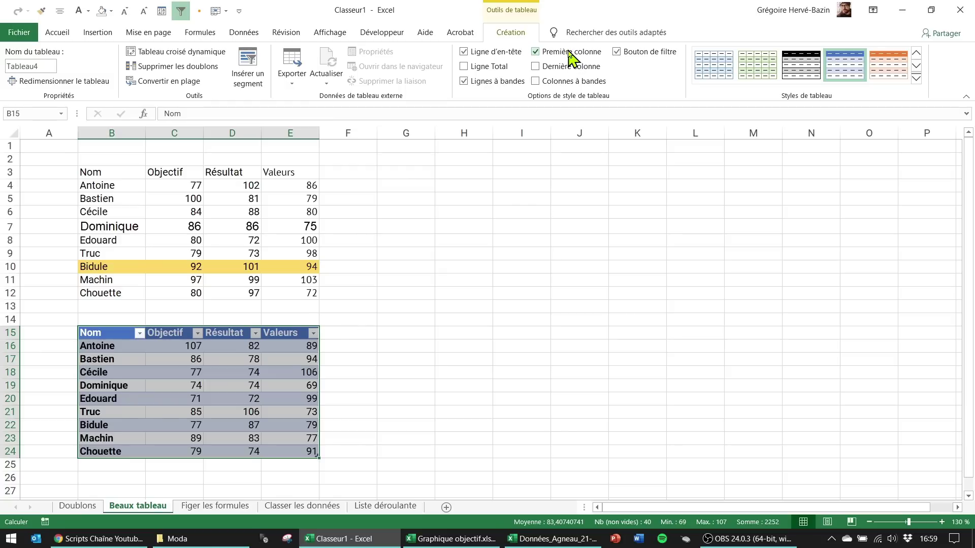
- Try the light green style and toggle the banded columns, last column, first column, banded rows and header row options, restoring the previous table formatting
left_click(749, 74)
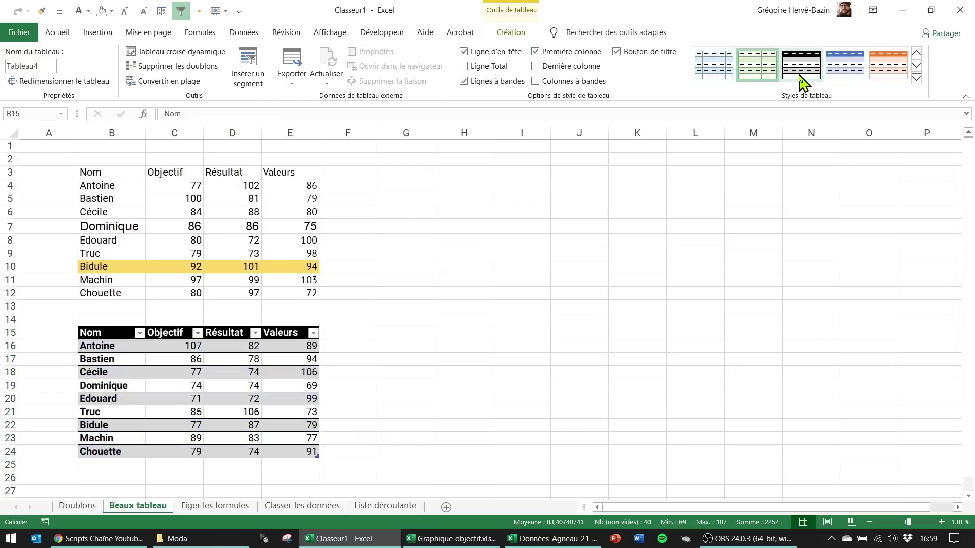
left_click(847, 79)
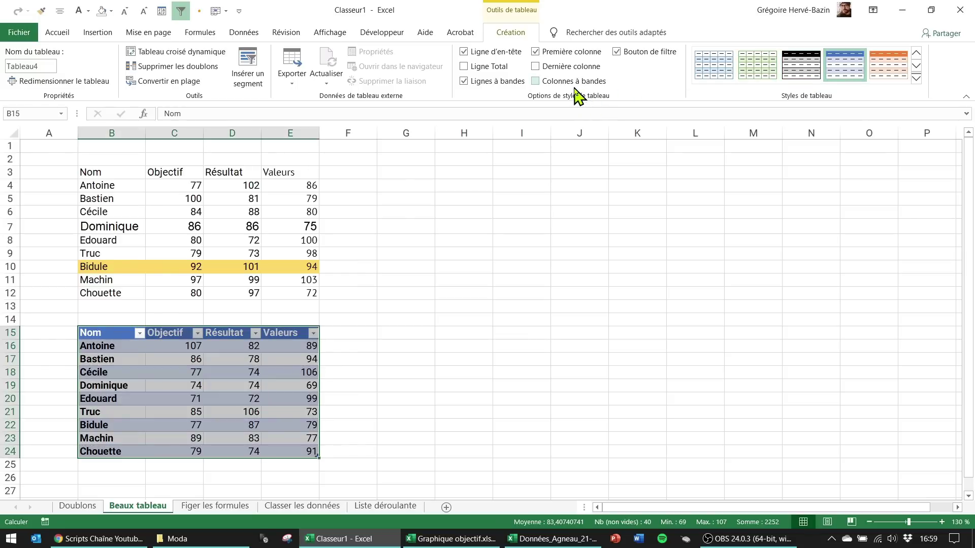
left_click(576, 84)
left_click(576, 84)
left_click(569, 68)
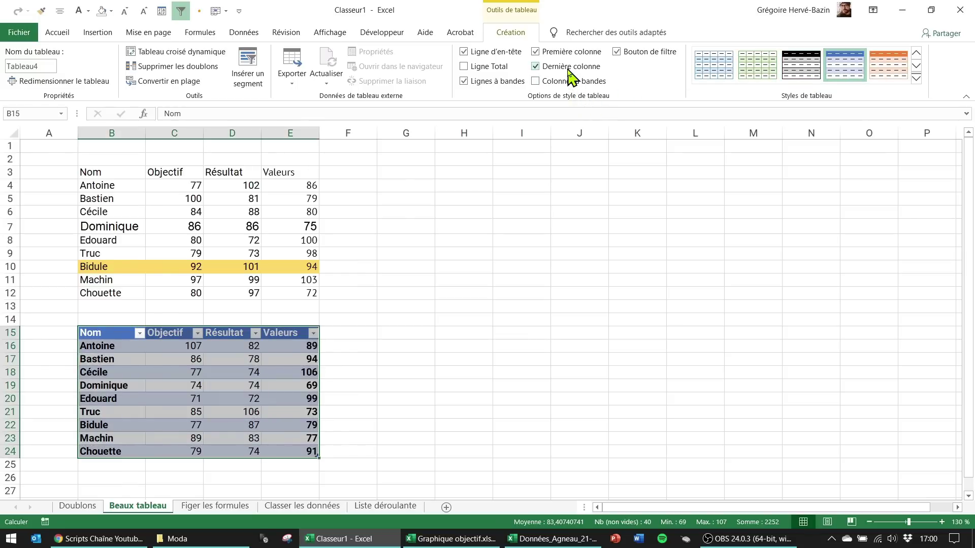
left_click(568, 69)
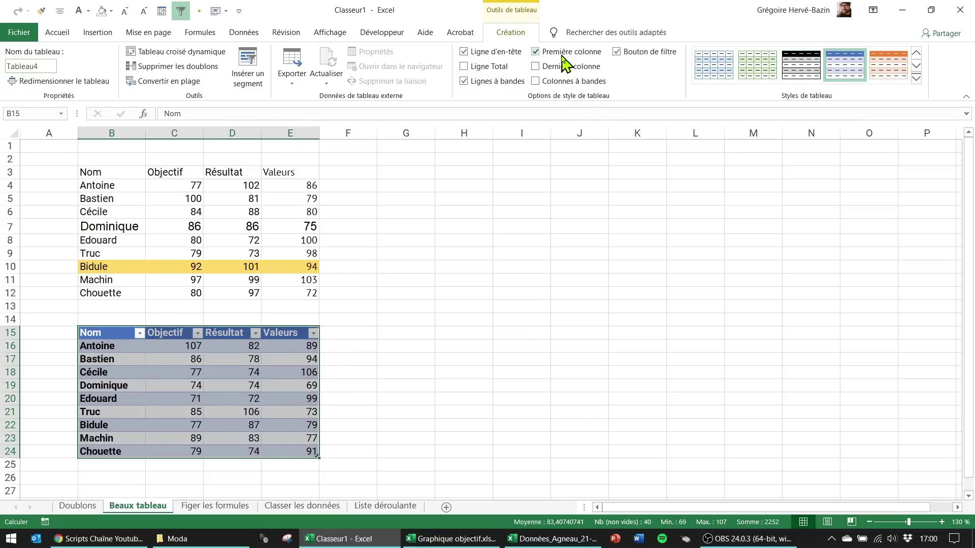
left_click(565, 57)
left_click(565, 62)
left_click(491, 89)
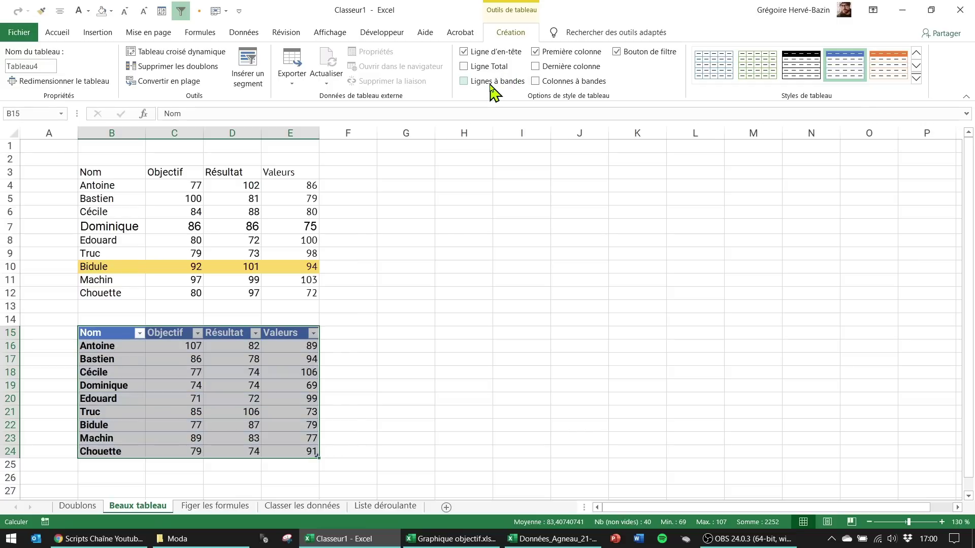
left_click(491, 90)
left_click(480, 52)
left_click(480, 53)
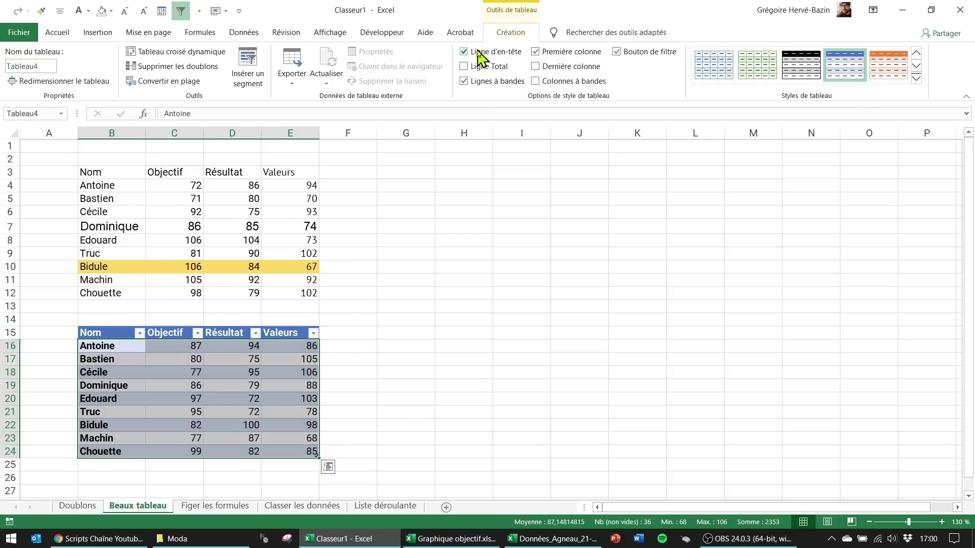
left_click(422, 240)
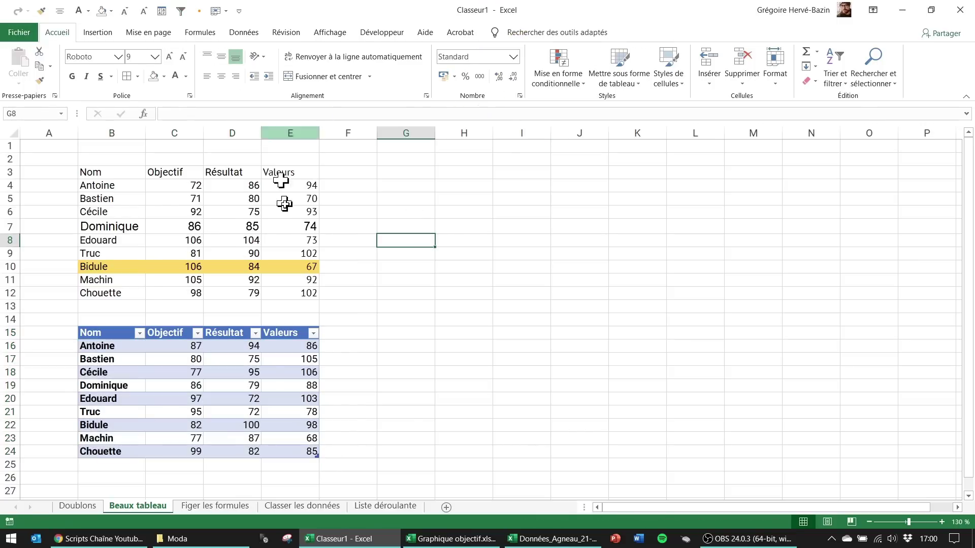
left_click_drag(307, 450, 123, 336)
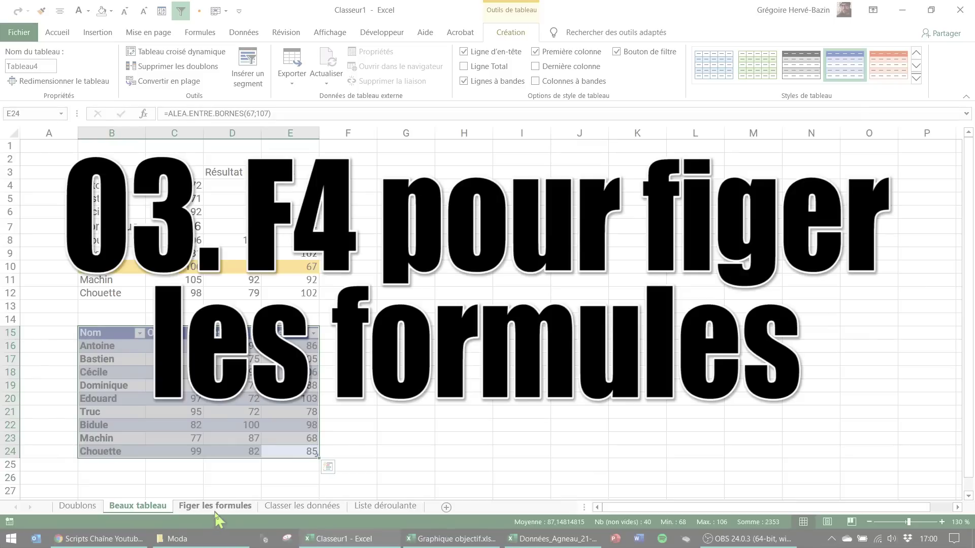
- Switch to the Figer les formules worksheet and locate the TVA rate in D9 and the price table beneath it
left_click(216, 509)
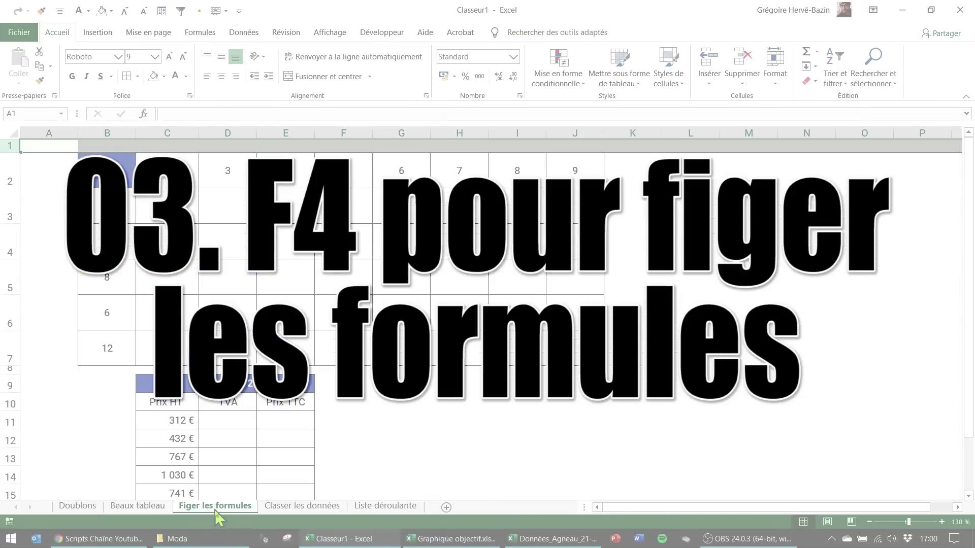
left_click(186, 313)
scroll(188, 314, "down", 1)
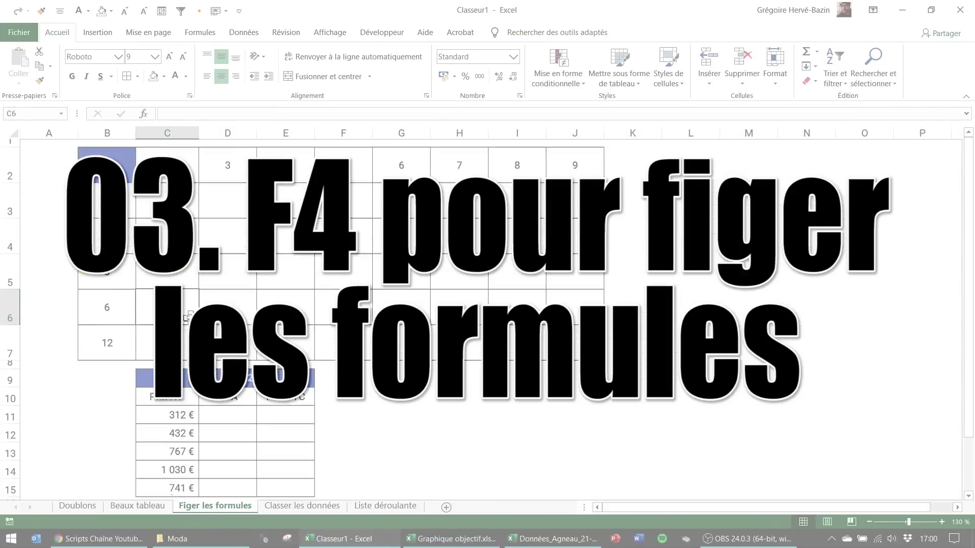
left_click(230, 412)
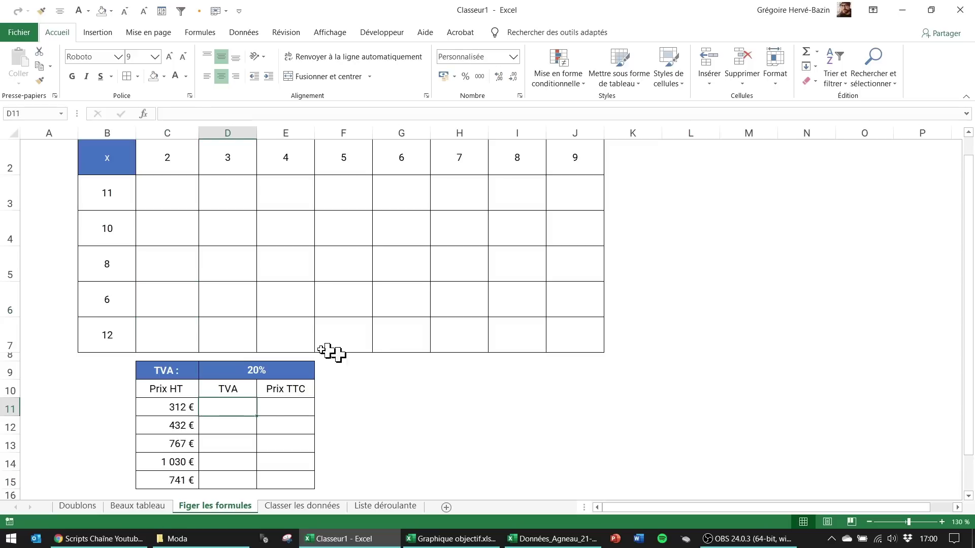
left_click(216, 370)
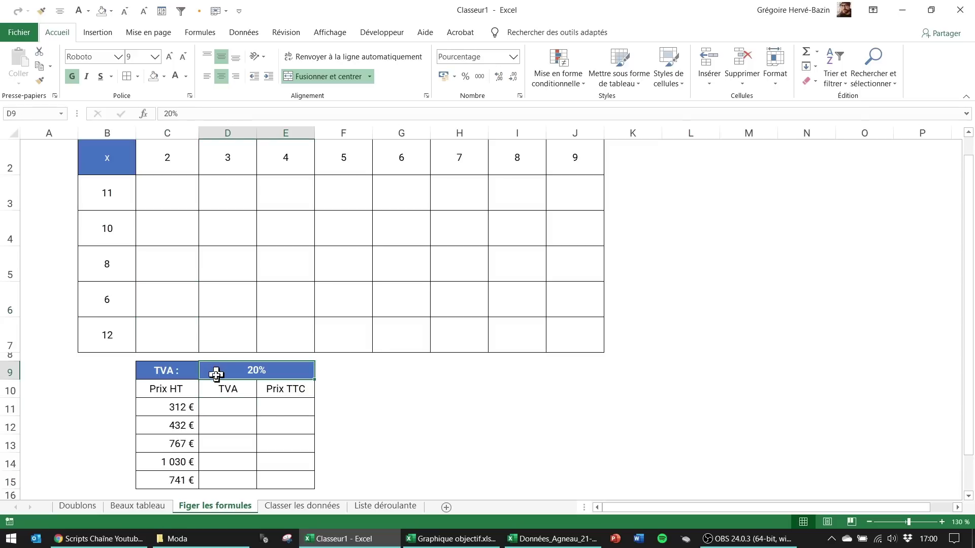
left_click(167, 412)
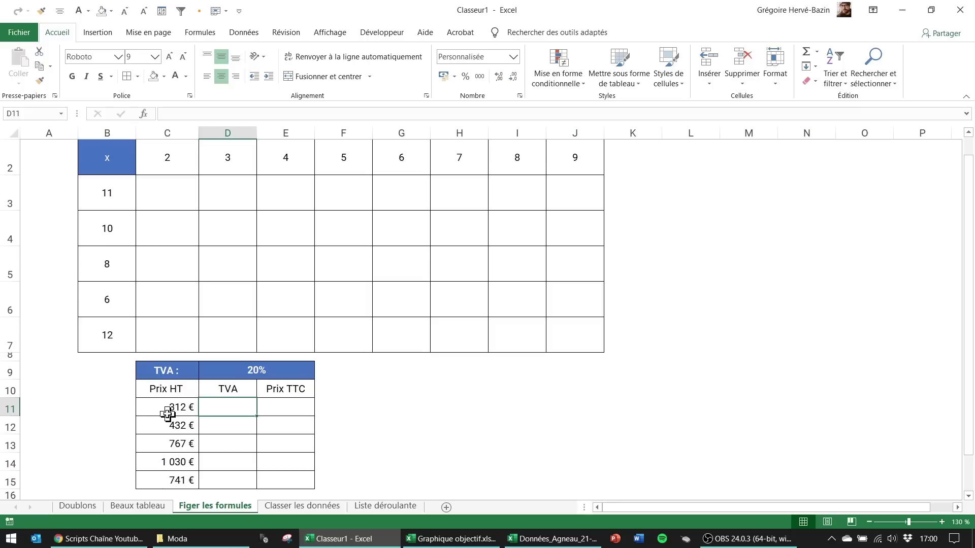
- Try a TVA formula in D11 multiplying C11 by D9 with manually added dollar signs, and discard the entry
left_click(239, 412)
type("=")
left_click(161, 407)
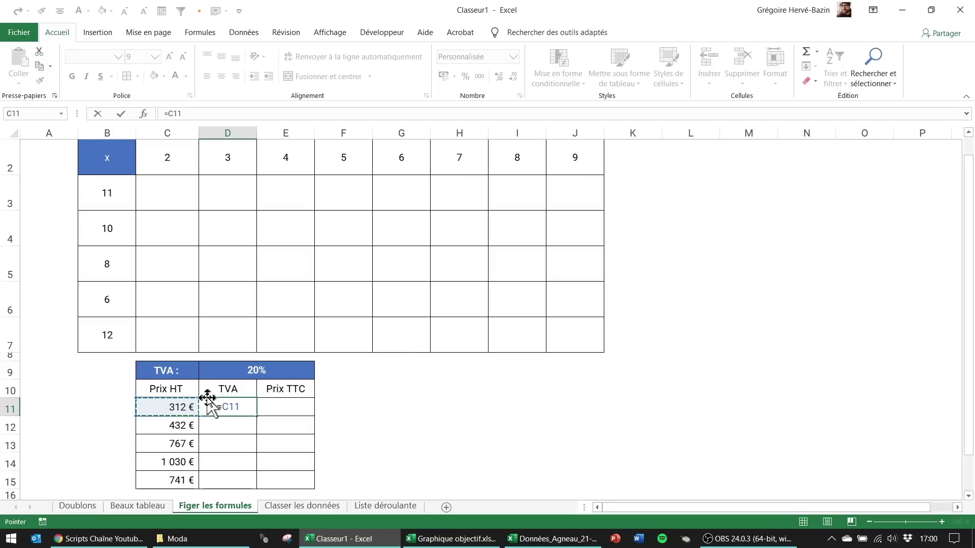
type("*")
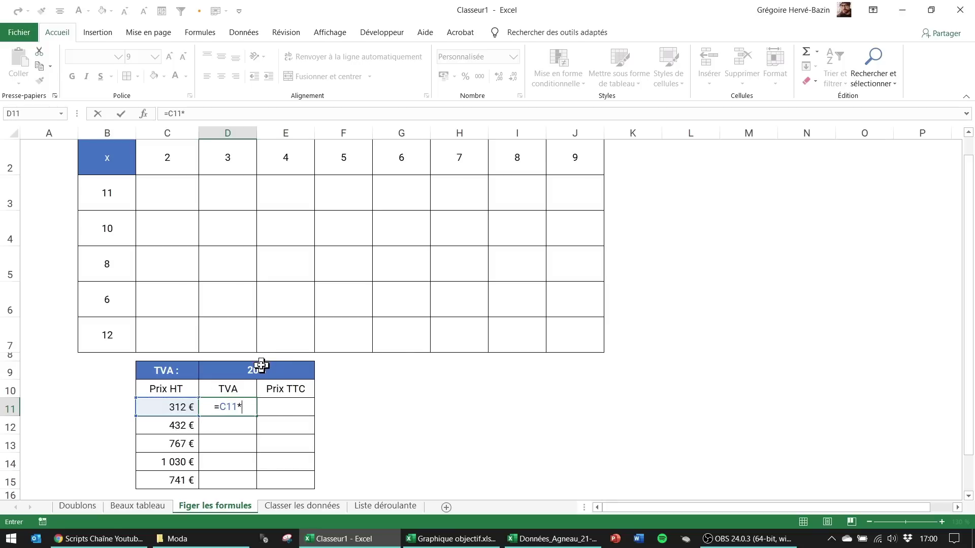
left_click(260, 370)
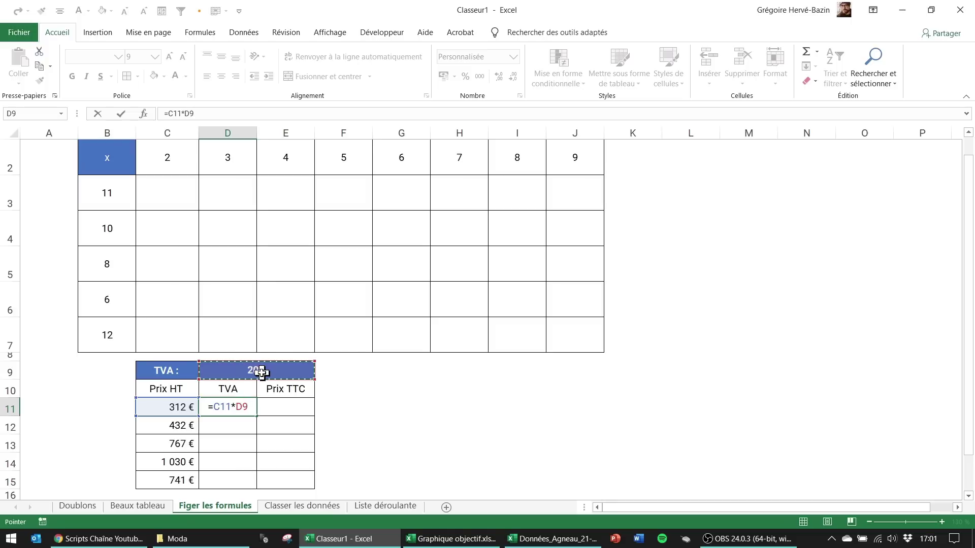
left_click(235, 406)
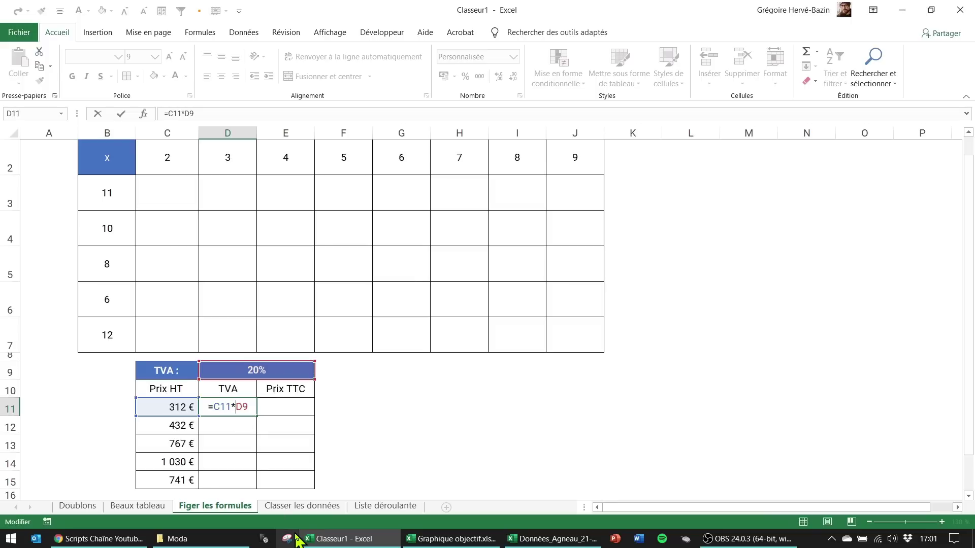
type("$")
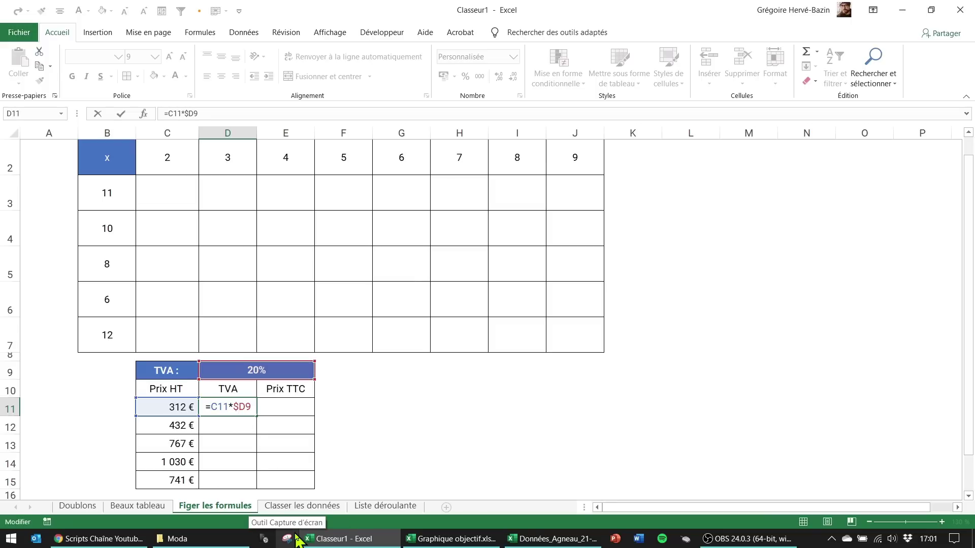
key("Right")
type("$")
key("BackSpace")
key("Escape")
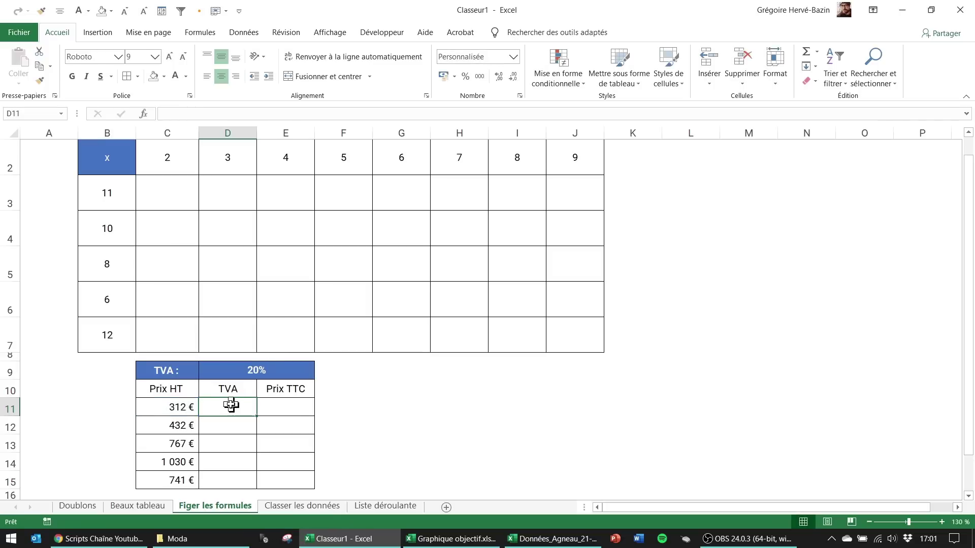
- Enter =C11*$D$9 in D11 with an absolute reference to the TVA rate and fill the formula down to D15
type("=")
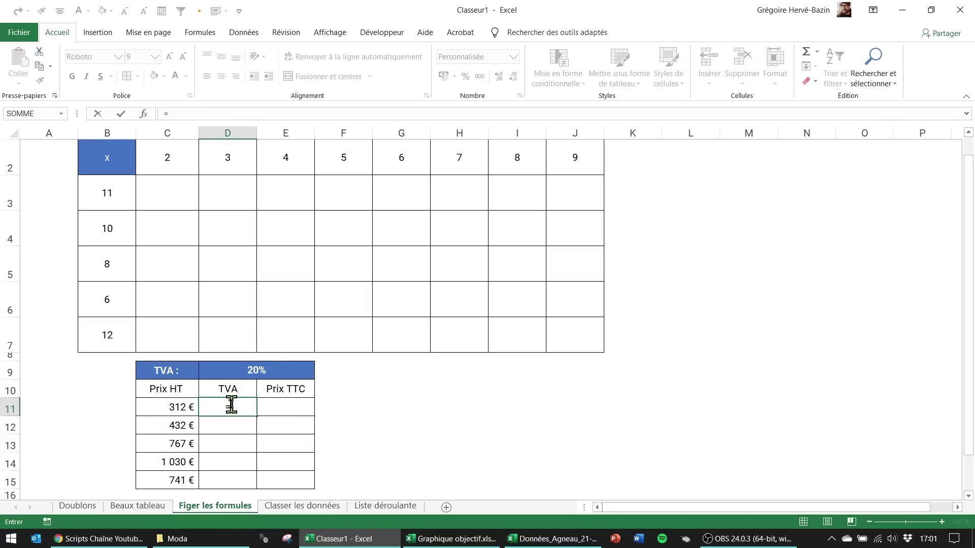
left_click(146, 406)
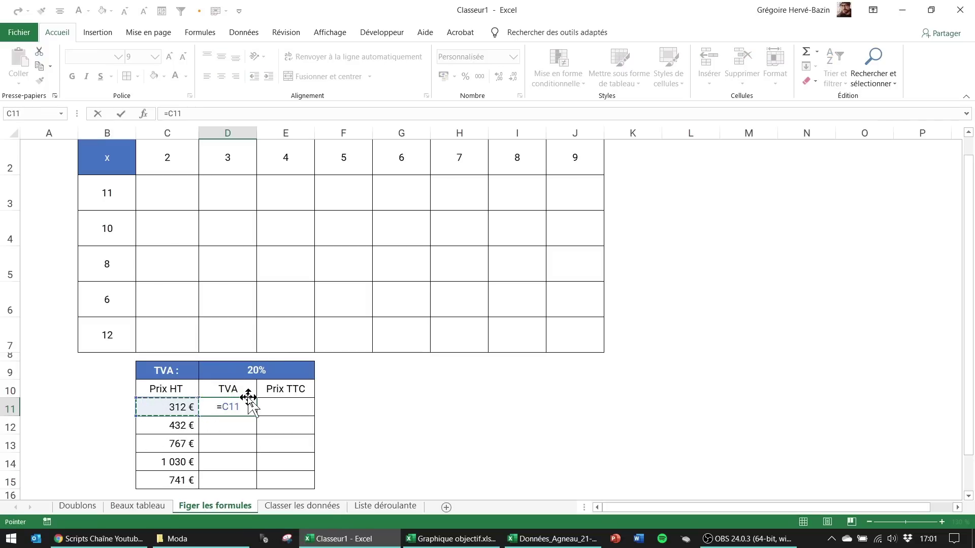
type("*")
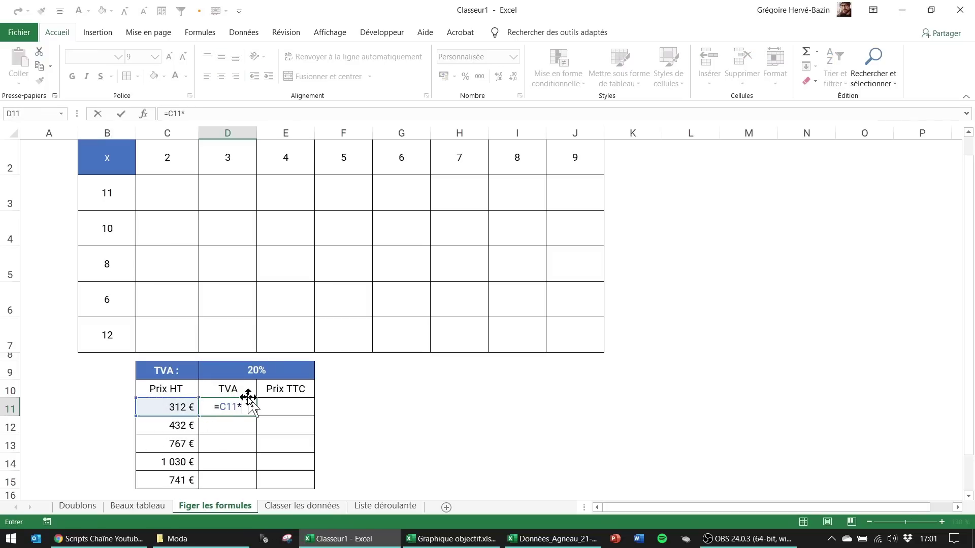
left_click(233, 370)
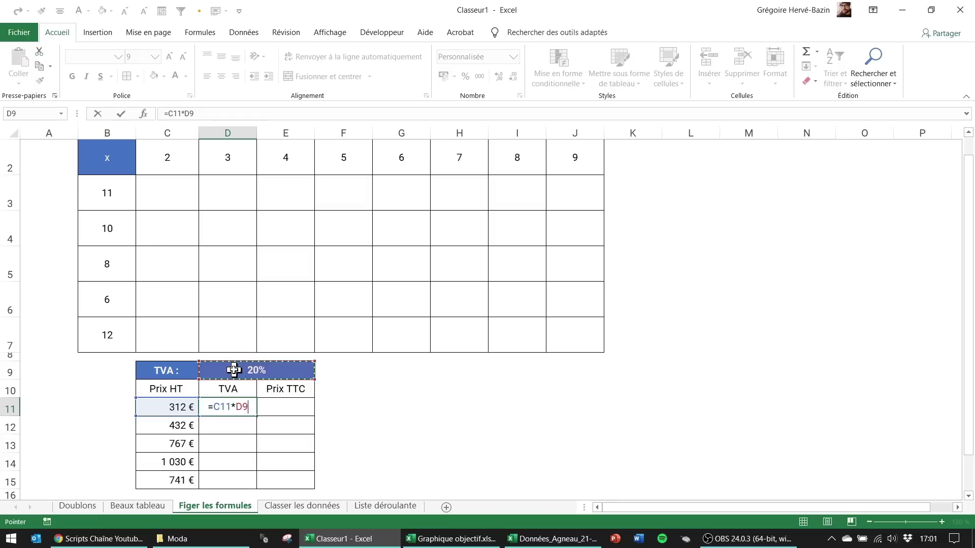
key("F4")
key("Return")
left_click(239, 407)
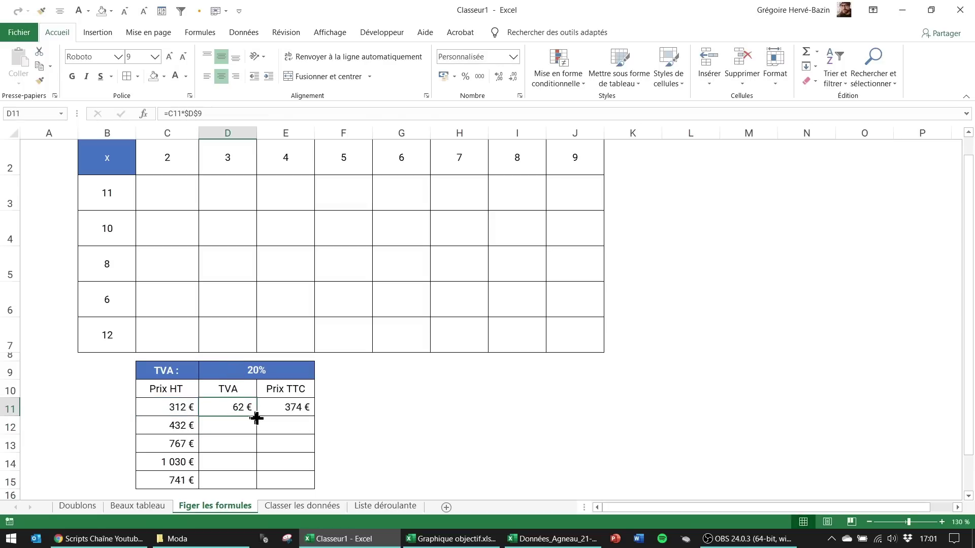
left_click_drag(259, 418, 258, 486)
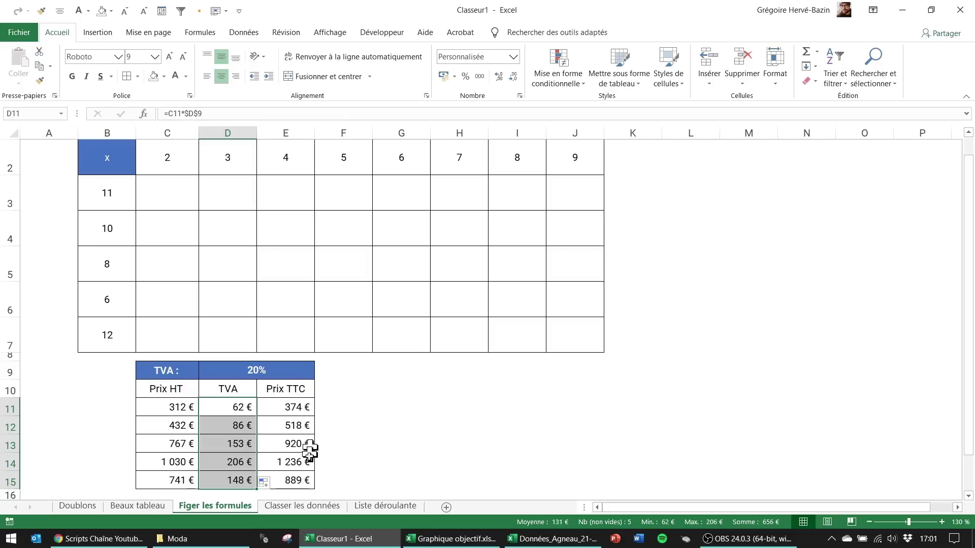
- Enter =C$2*$B3 in C3 of the multiplication table, freezing the row of C2 and the column of B3
scroll(273, 459, "up", 1)
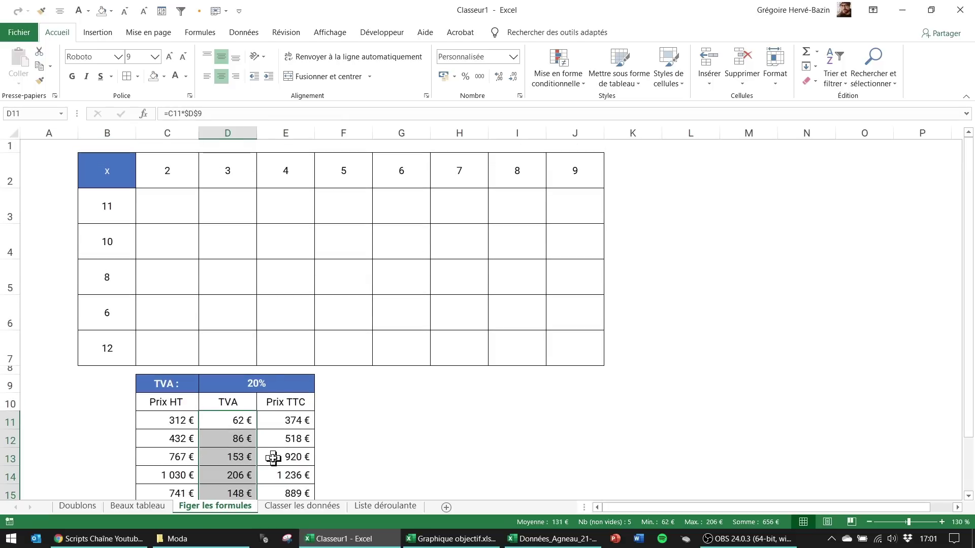
left_click(160, 208)
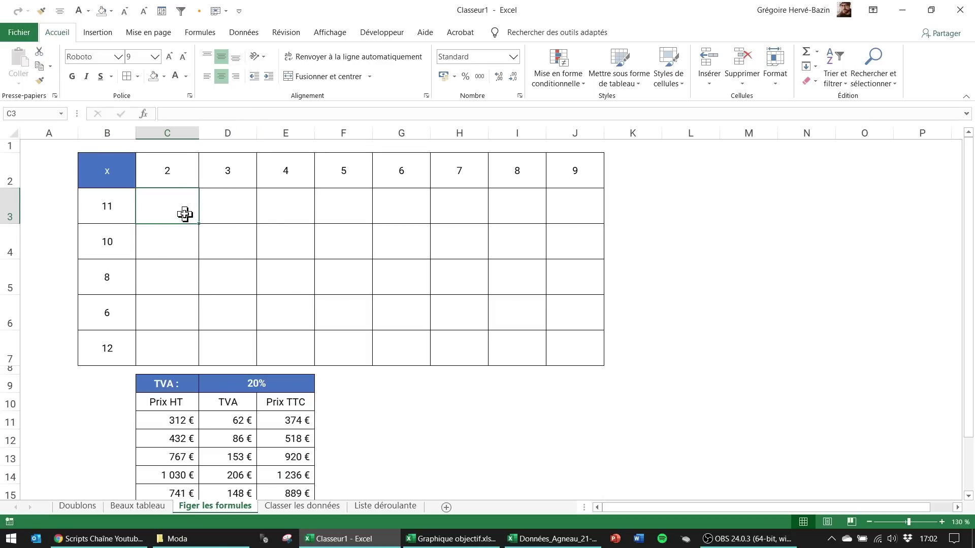
type("=")
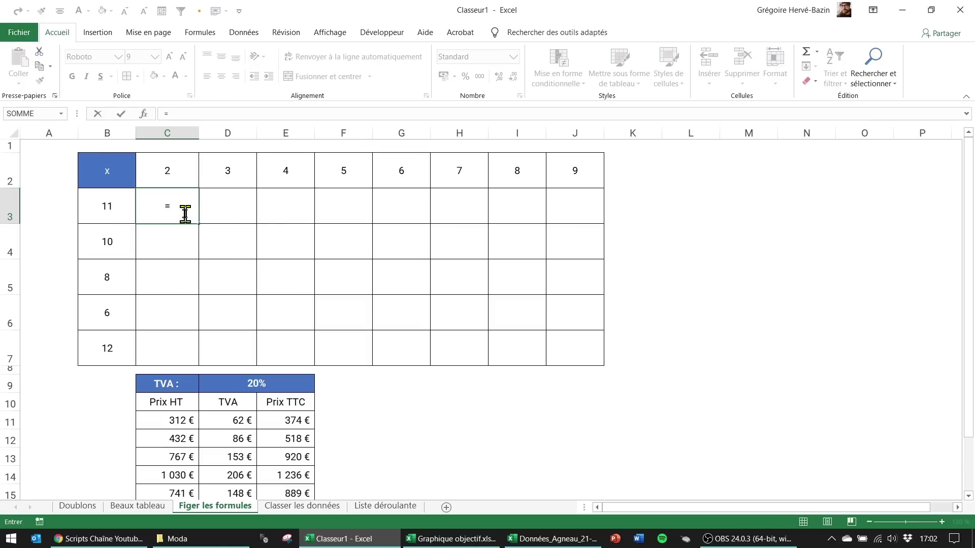
left_click(172, 174)
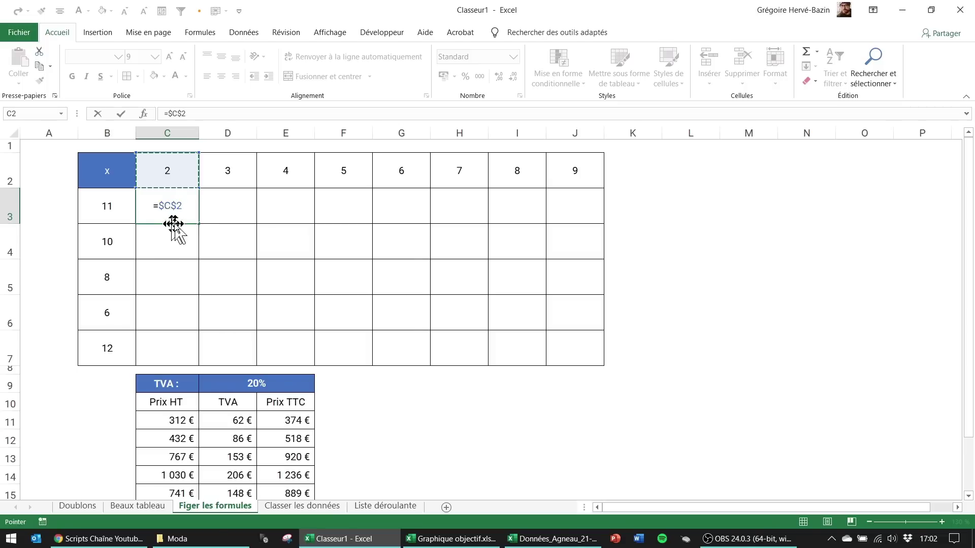
key("F4")
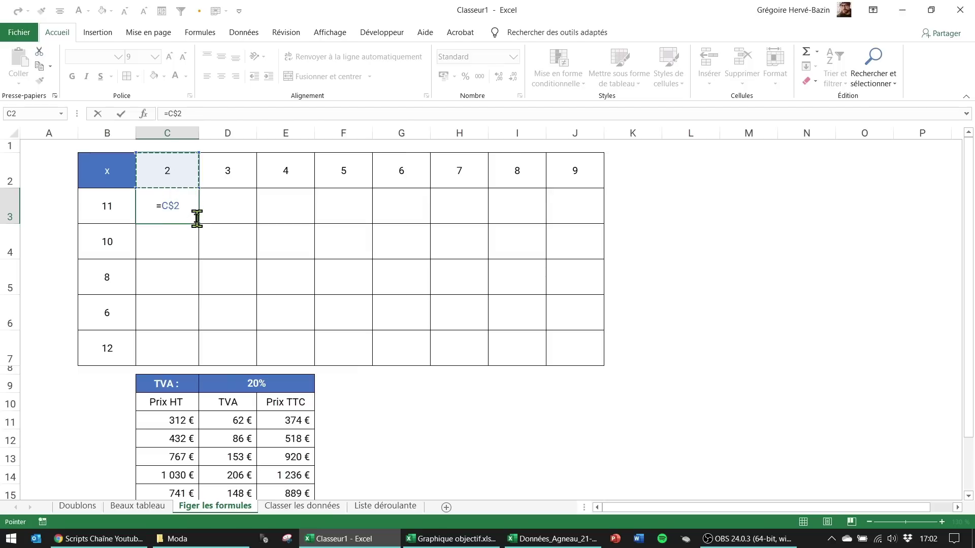
left_click(103, 205)
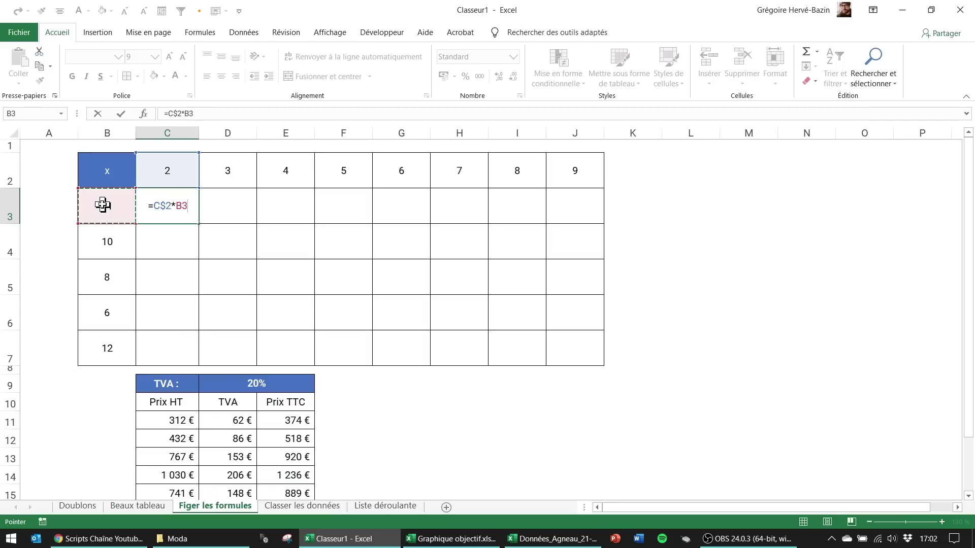
key("F4")
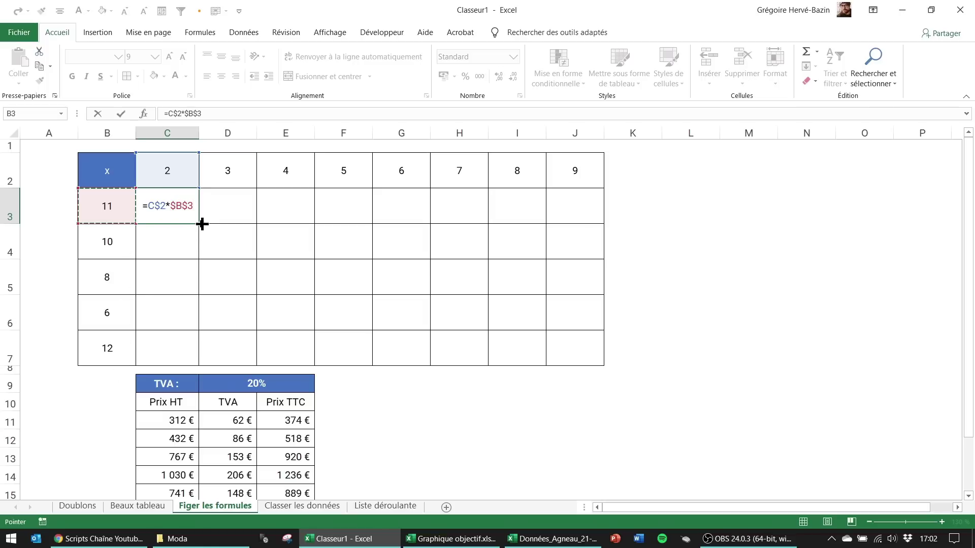
key("F4")
key("Return")
- Fill the C3 formula across and down to J7 and shade the filled range C3:J7 light grey
left_click(178, 202)
left_click_drag(198, 224, 589, 364)
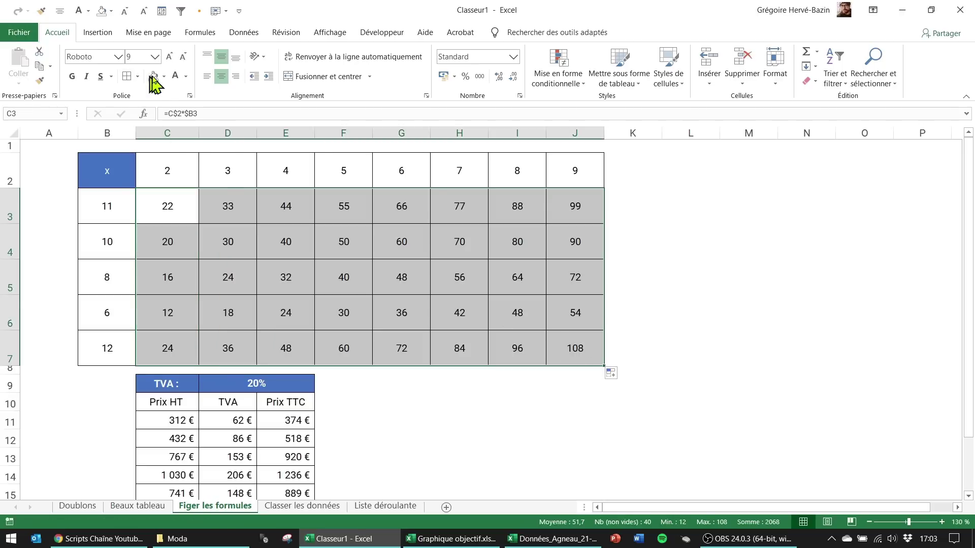
left_click(164, 77)
left_click(155, 99)
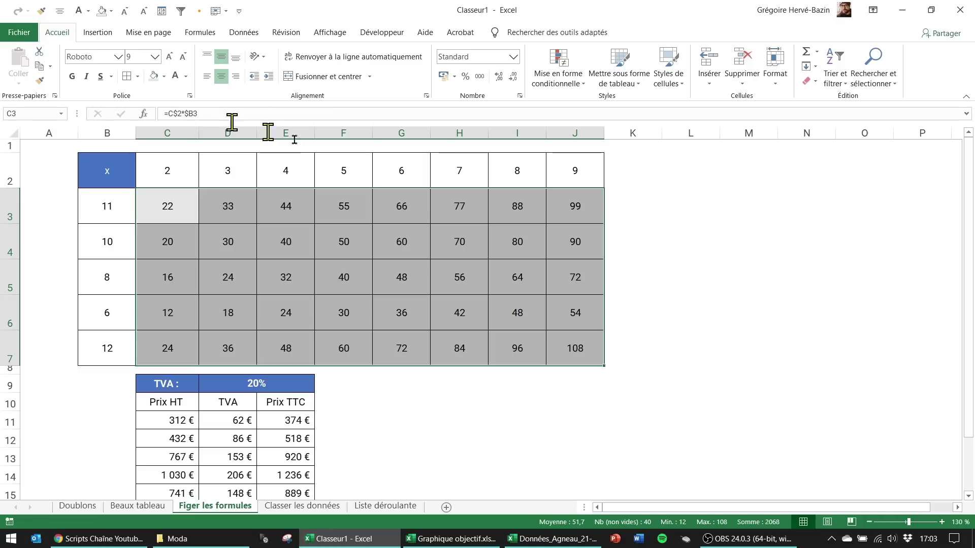
left_click(597, 347)
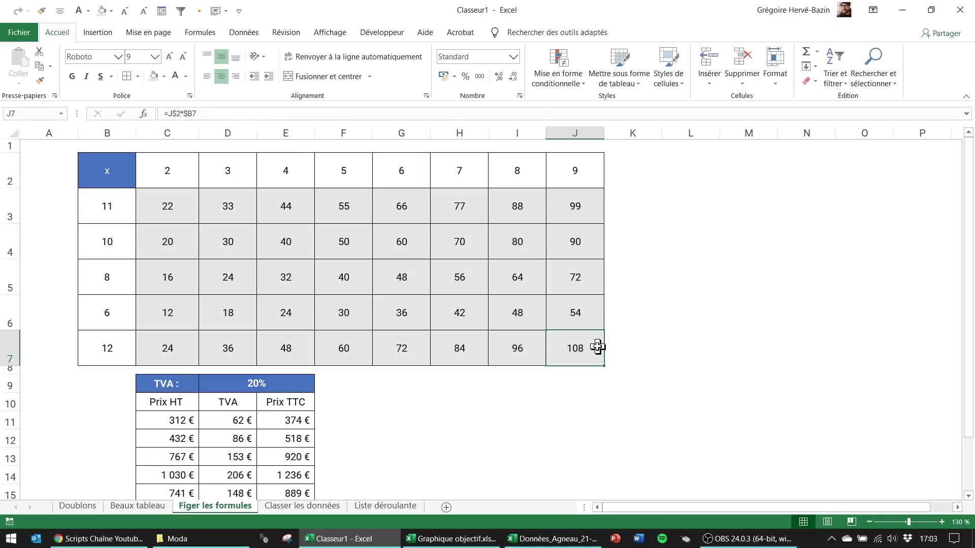
left_click(174, 208)
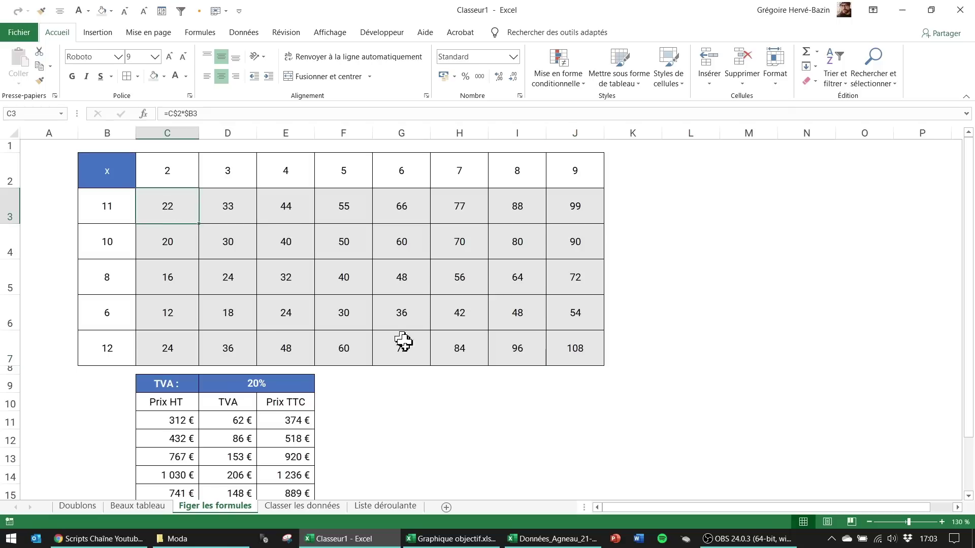
- Enter F4 in cell G9 and shade the cell light grey
left_click(407, 390)
type("F4")
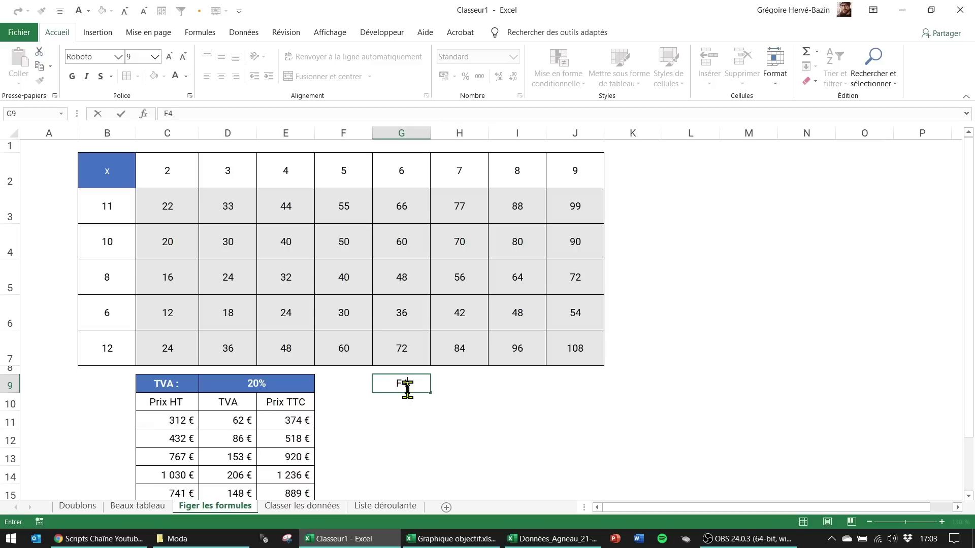
key("Return")
left_click(406, 384)
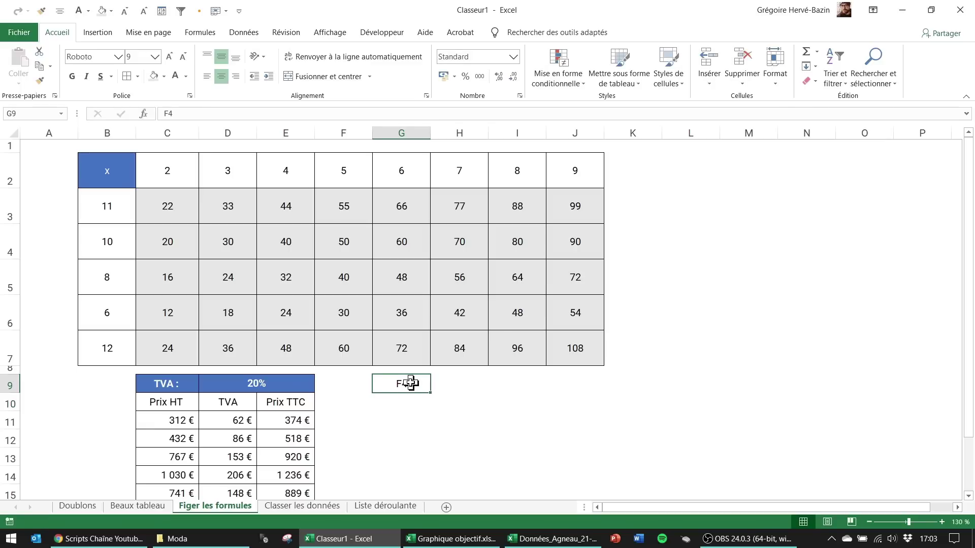
left_click(159, 78)
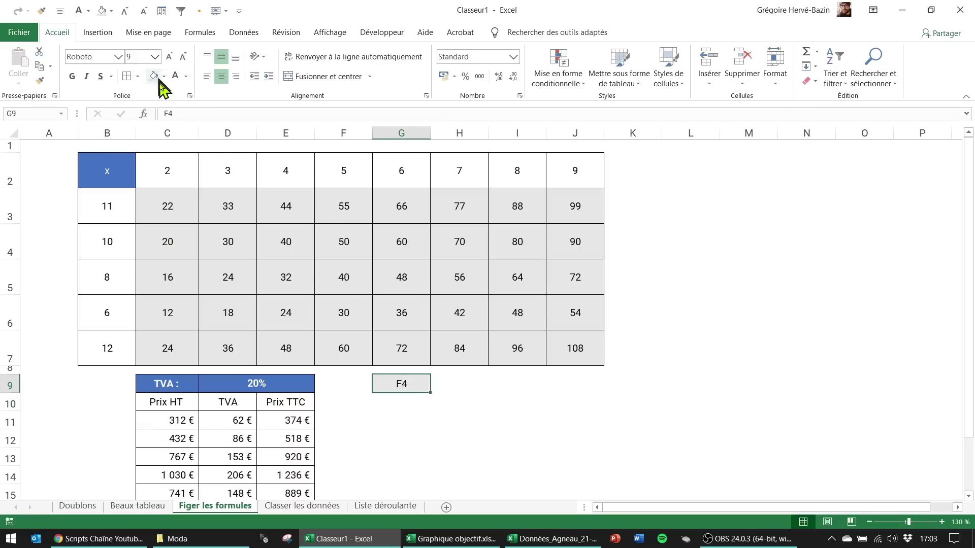
- Switch to the Classer les données worksheet and display its respondent table at 130% zoom
left_click(295, 508)
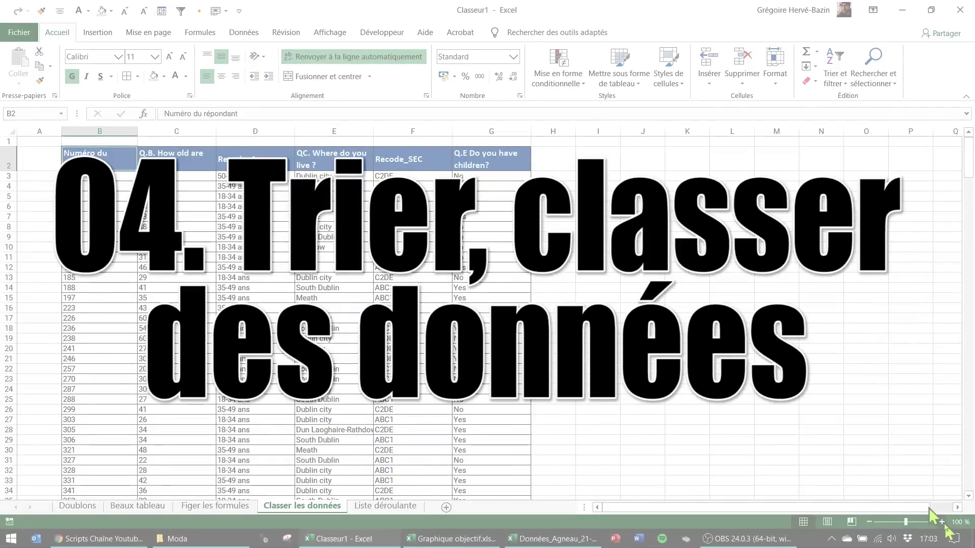
left_click(942, 522)
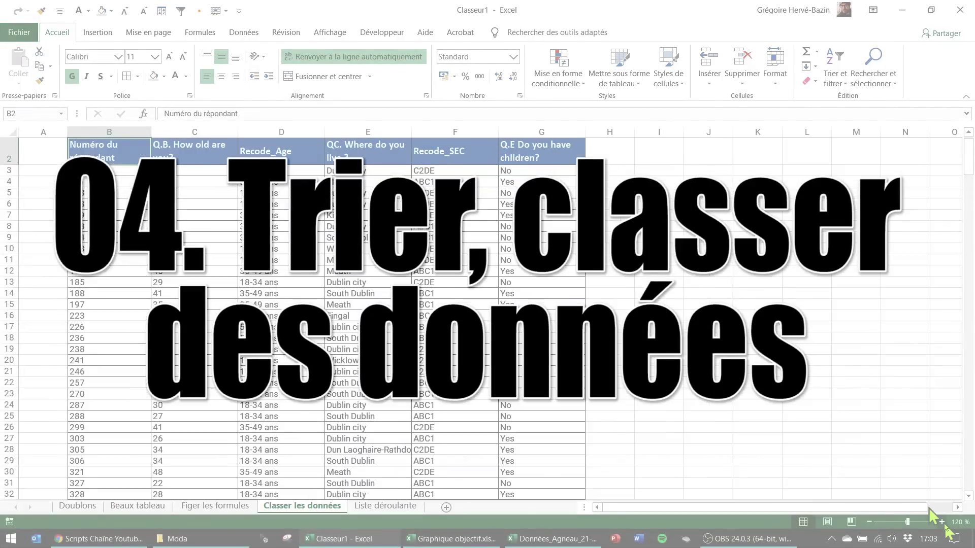
left_click(942, 522)
left_click(941, 522)
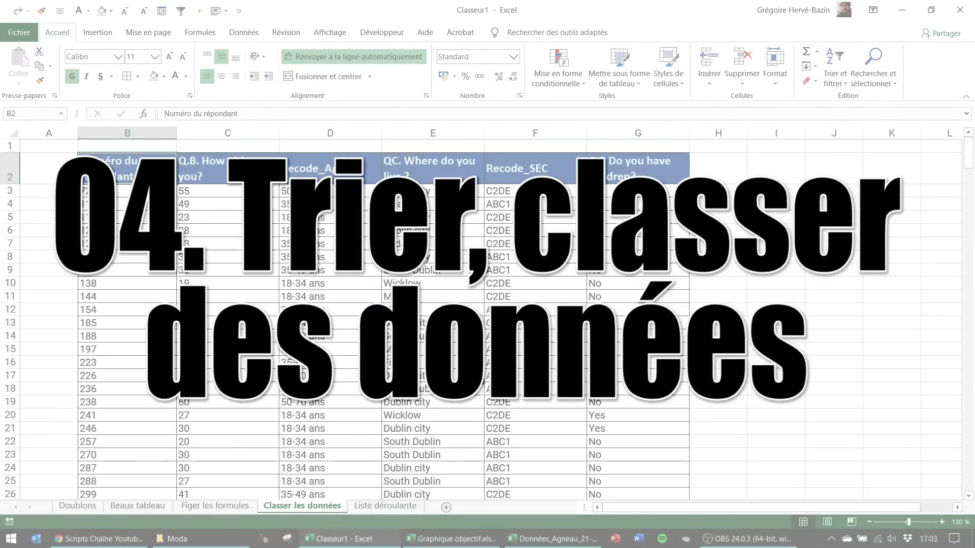
scroll(458, 393, "down", 20)
scroll(459, 393, "up", 20)
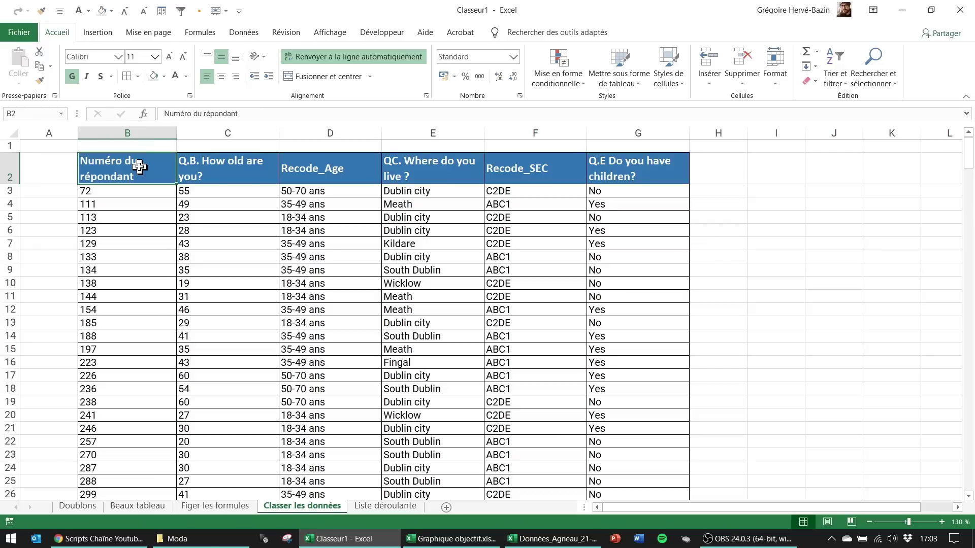
- Sort the whole respondent table by the values of Q.B. How old are you?, from smallest to largest
key("ctrl+a")
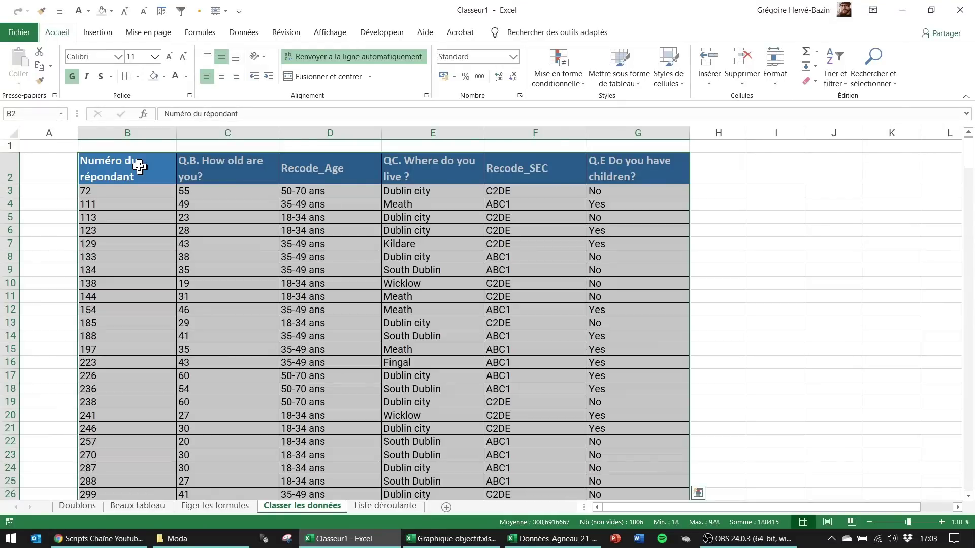
left_click(246, 34)
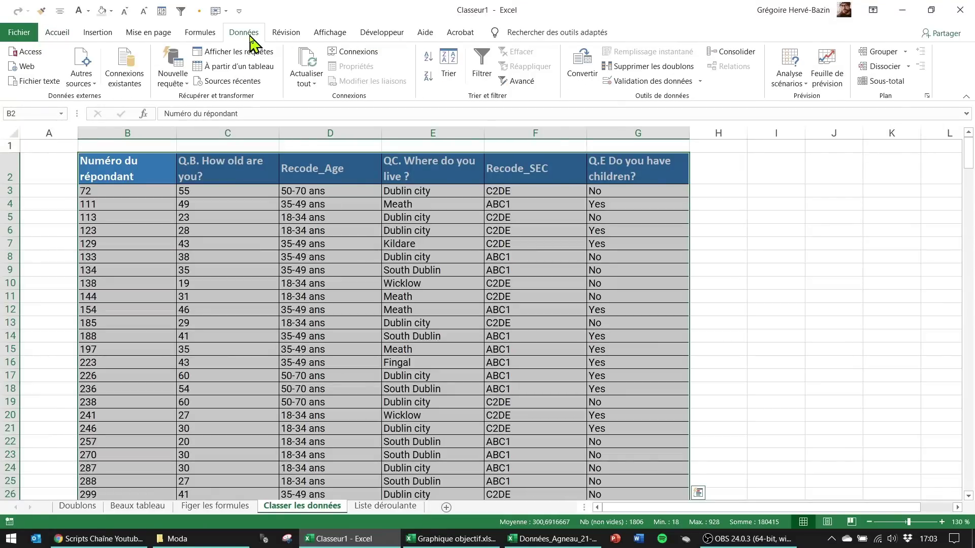
left_click(450, 76)
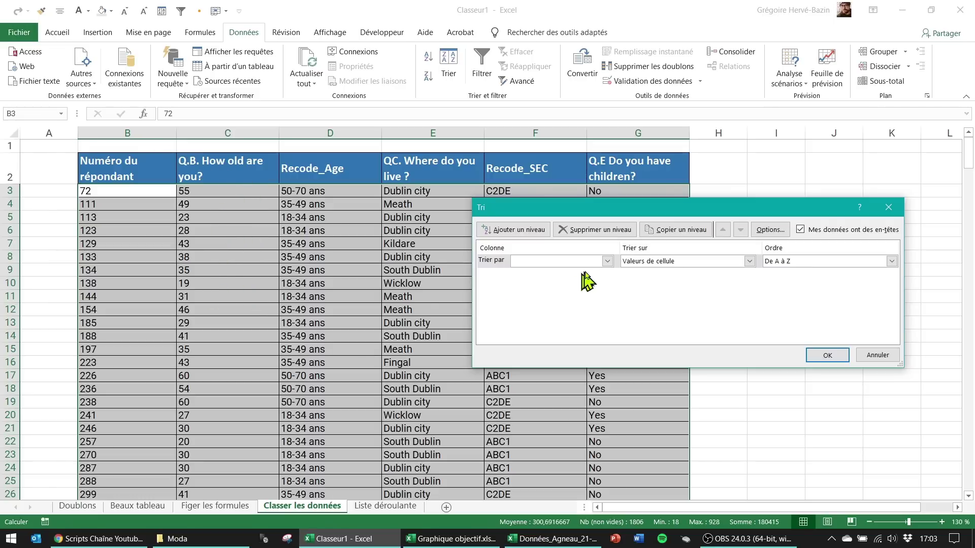
left_click(606, 261)
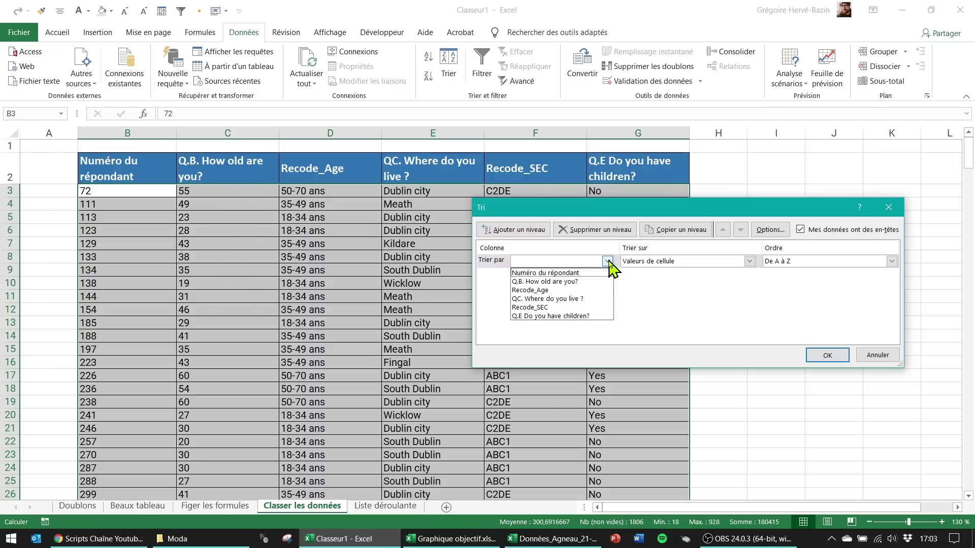
left_click(579, 282)
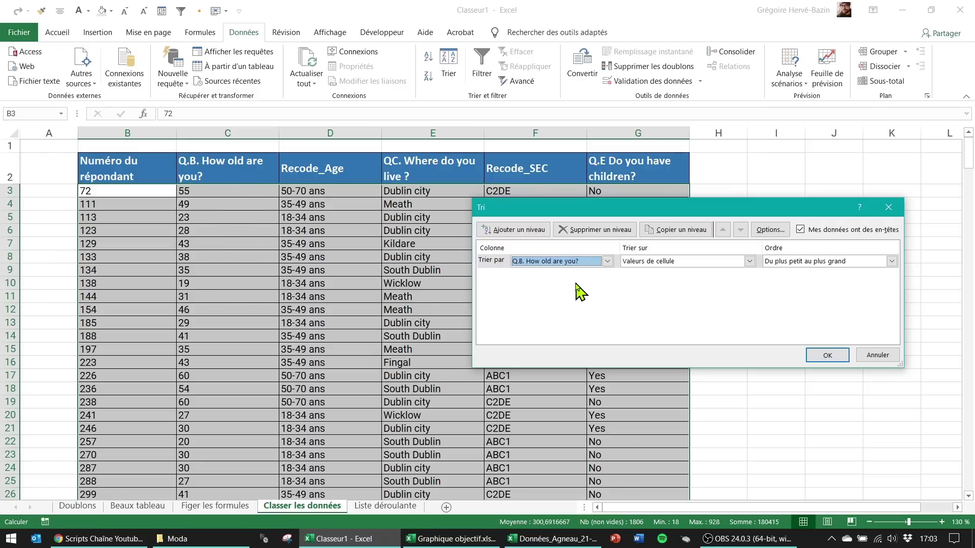
left_click(825, 357)
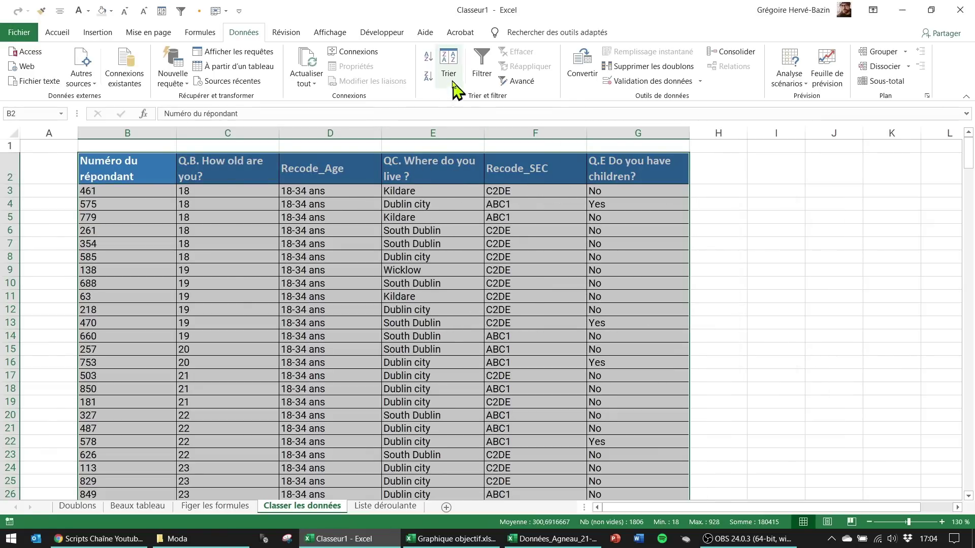
right_click(448, 60)
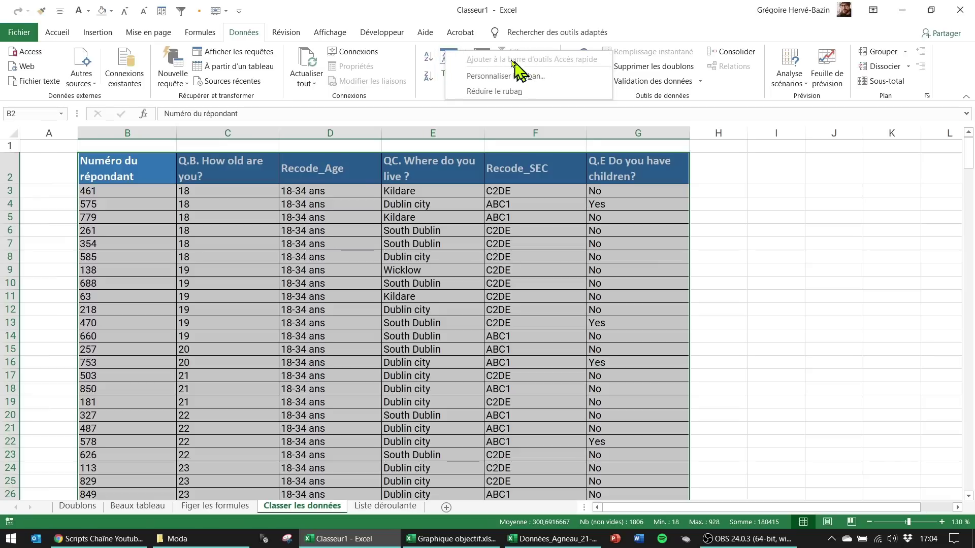
left_click(303, 9)
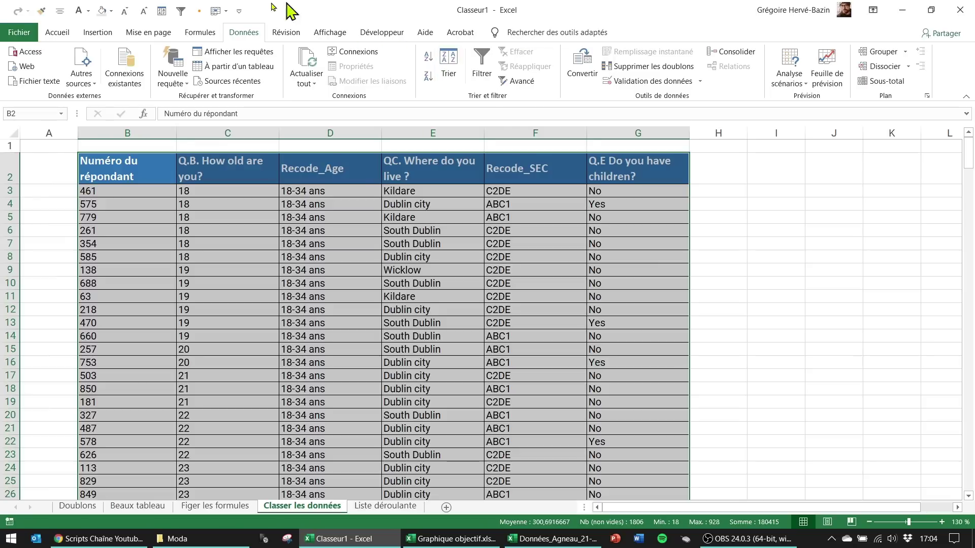
- Sort the respondent table by Numéro du répondant, from smallest to largest
left_click(161, 11)
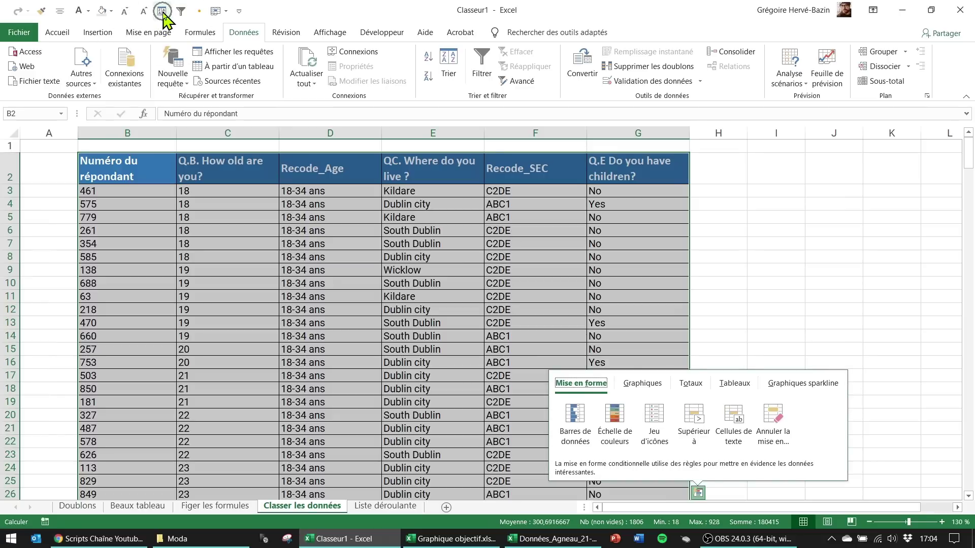
left_click(162, 12)
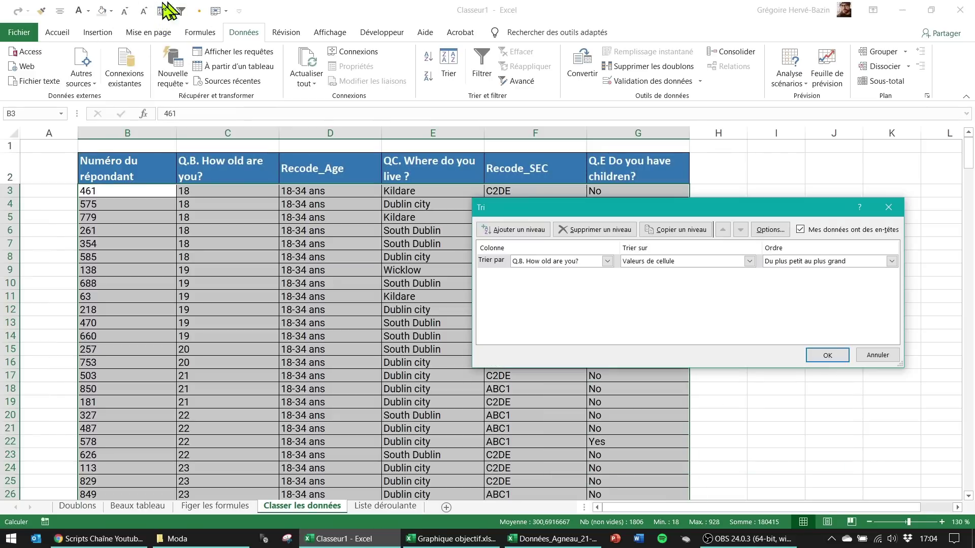
left_click(604, 262)
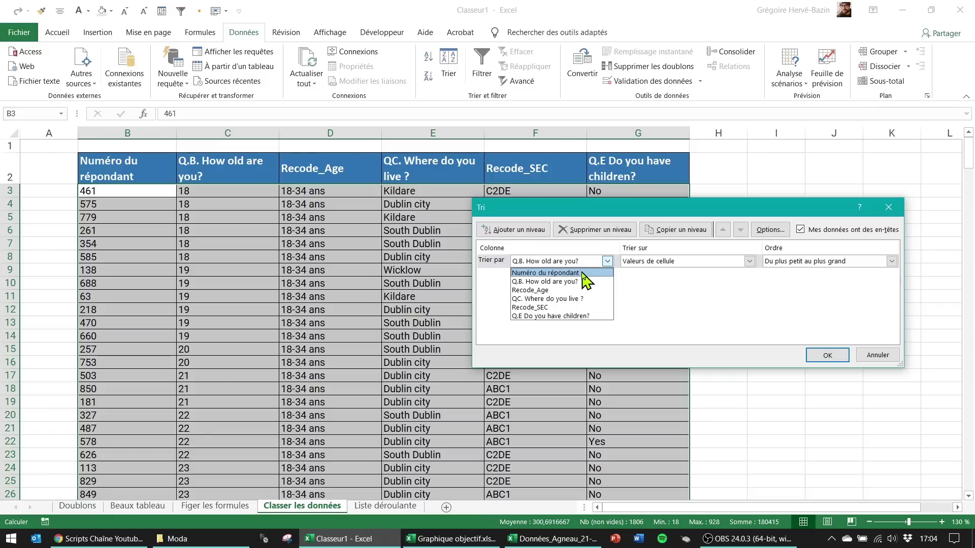
left_click(585, 273)
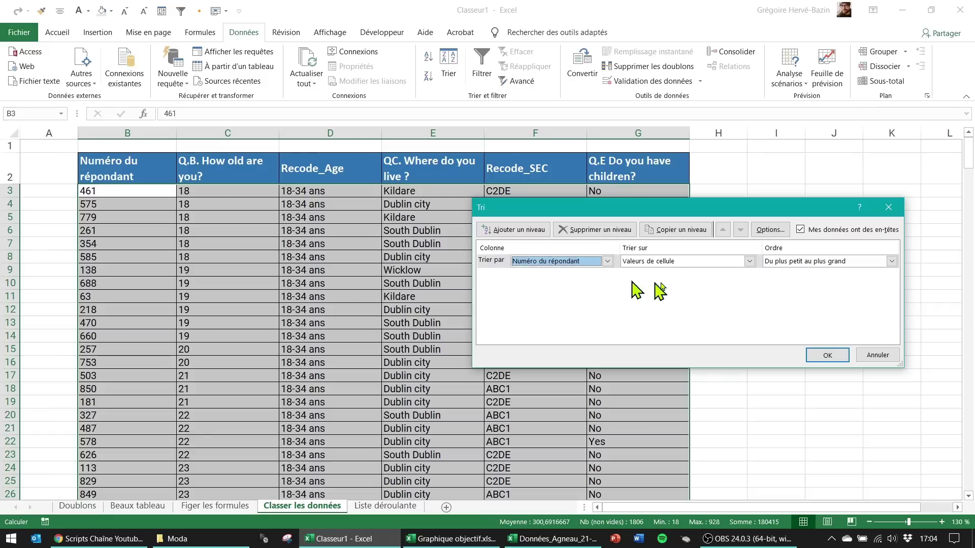
left_click(843, 358)
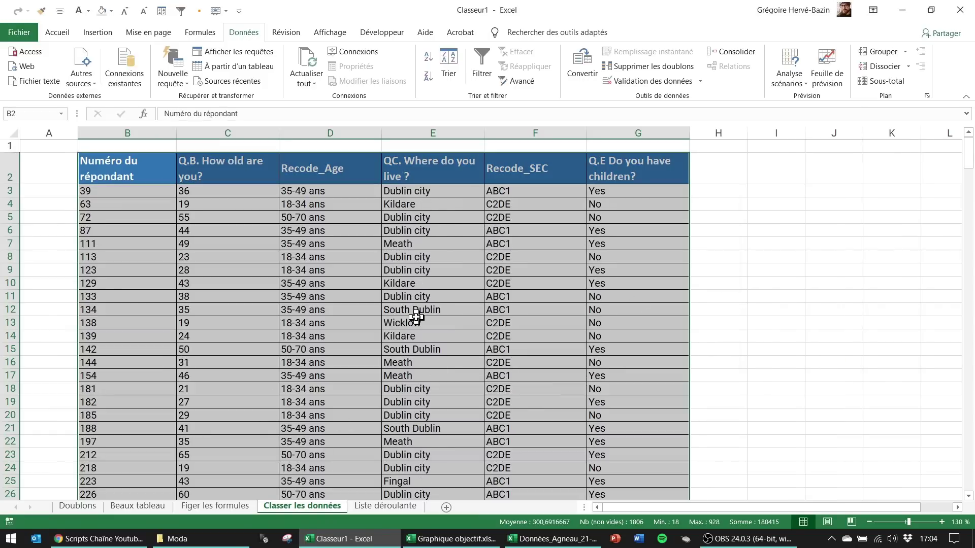
- Sort the respondent table by Recode_Age in A to Z order
left_click(162, 10)
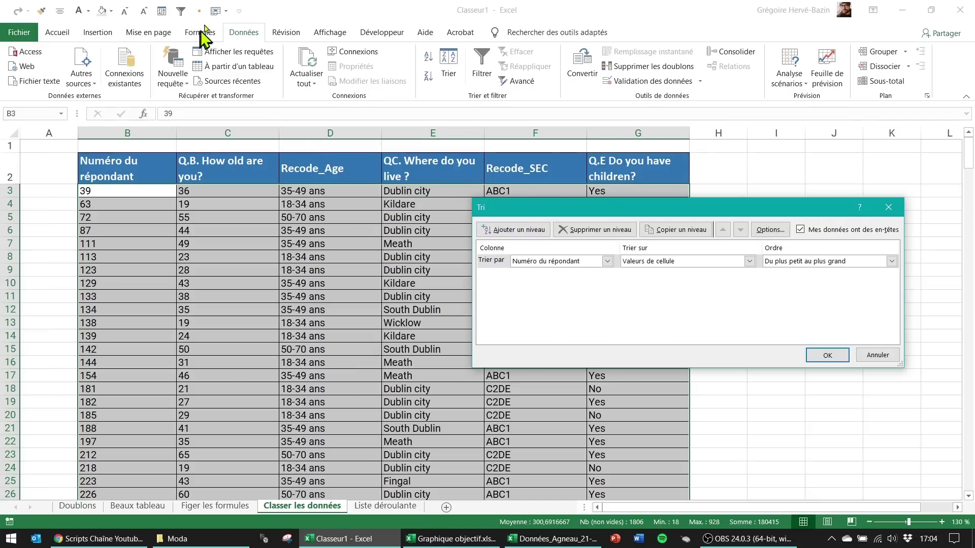
left_click(583, 262)
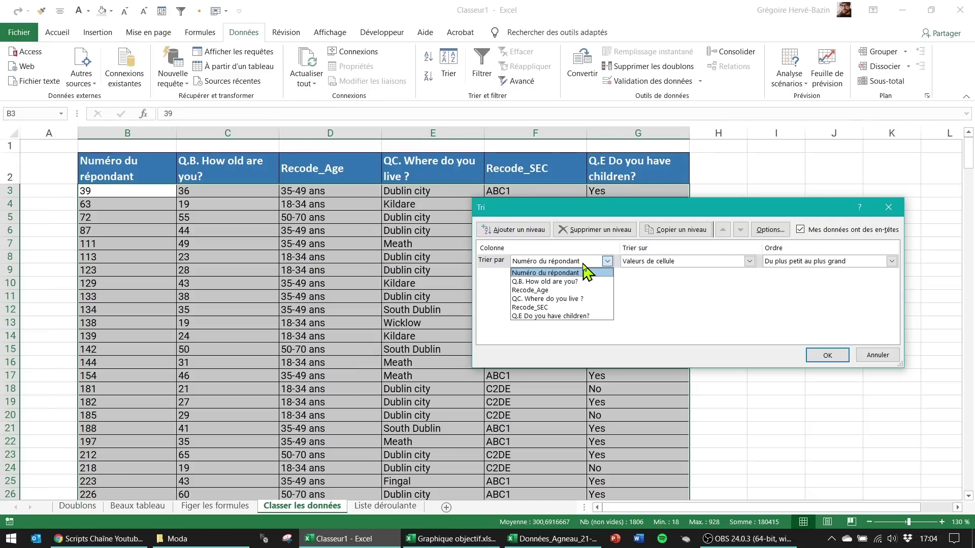
left_click(566, 291)
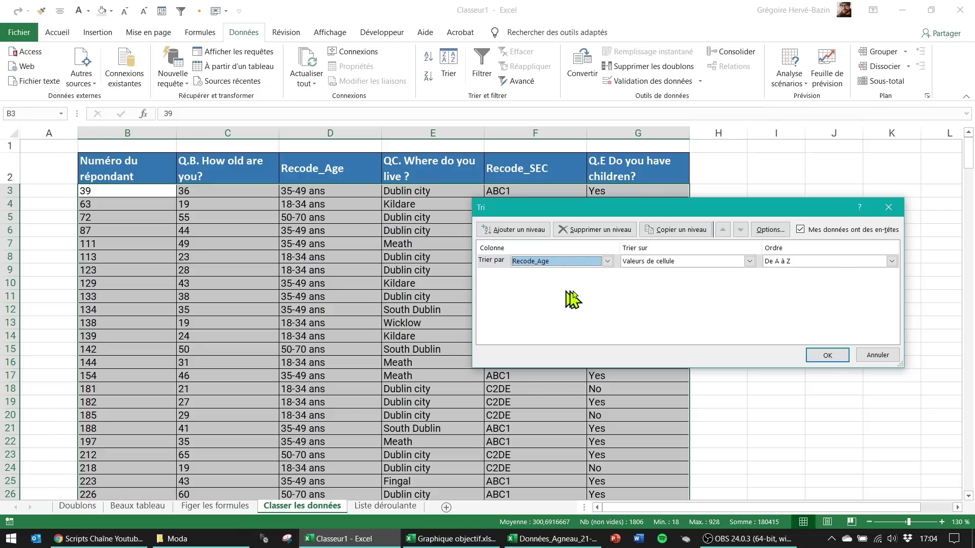
left_click(827, 355)
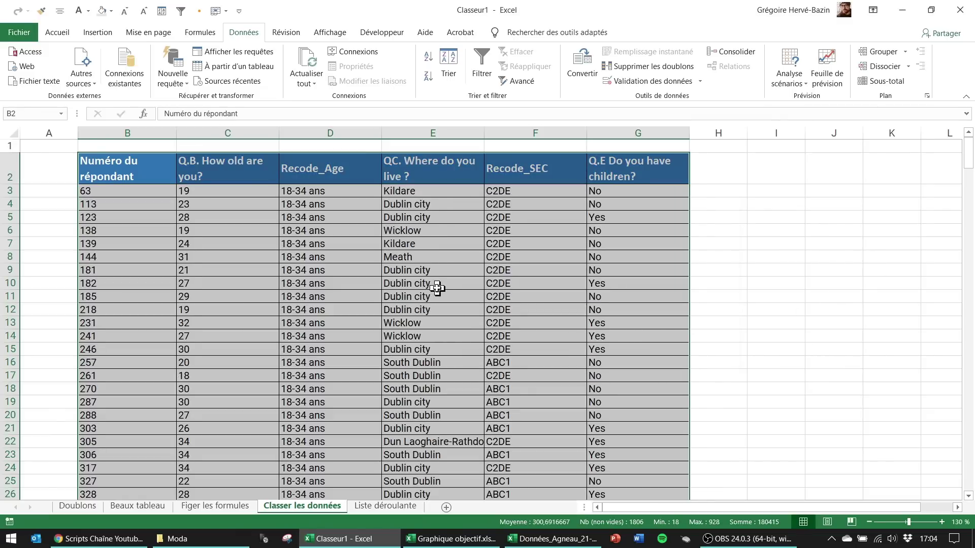
- Undo the last sort of the respondent table by Recode_Age
key("ctrl+z")
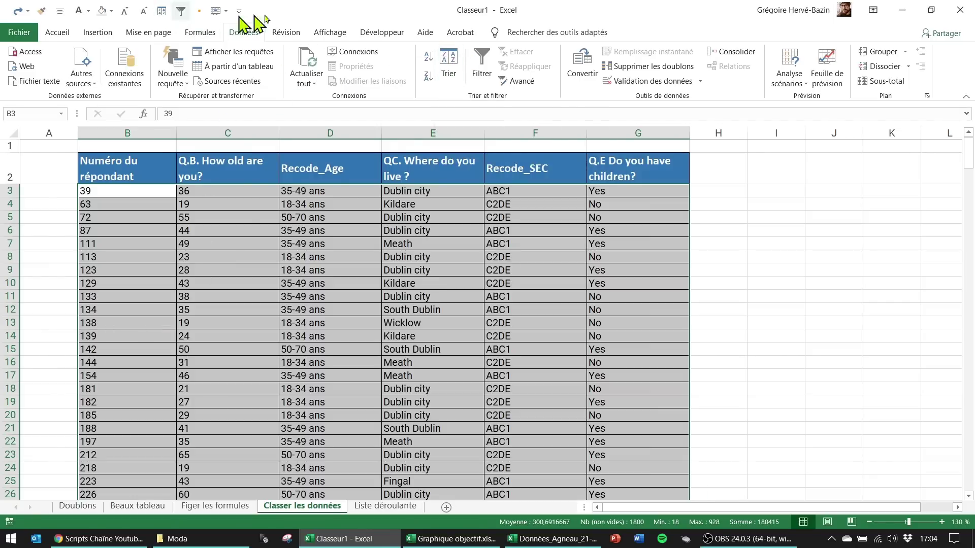
right_click(462, 69)
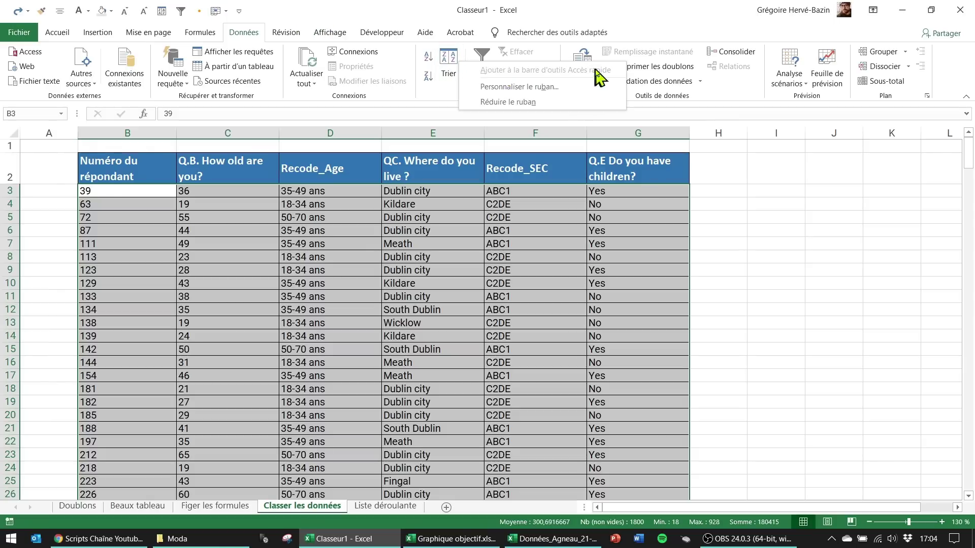
key("Escape")
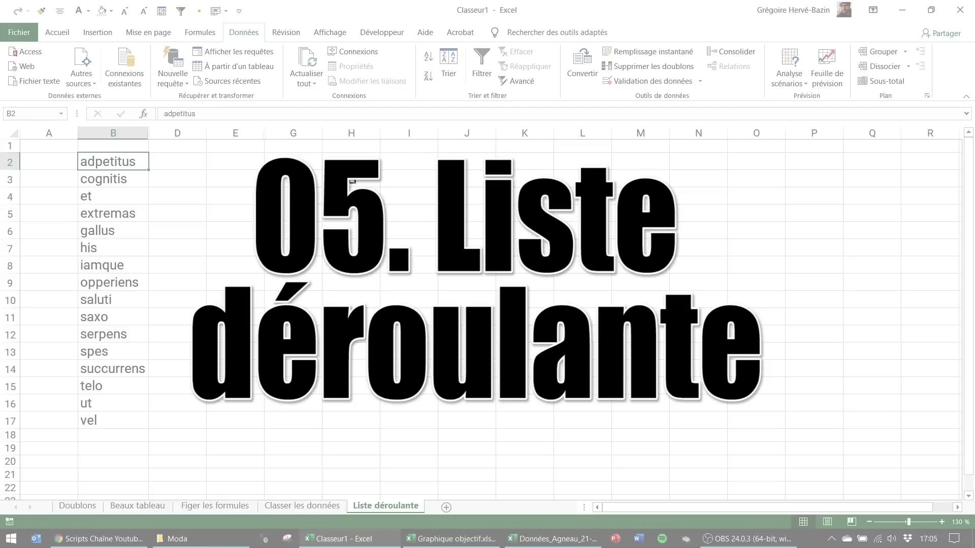
- Fill cell H2 of the Liste déroulante worksheet with a light blue theme color and widen column H
left_click(355, 160)
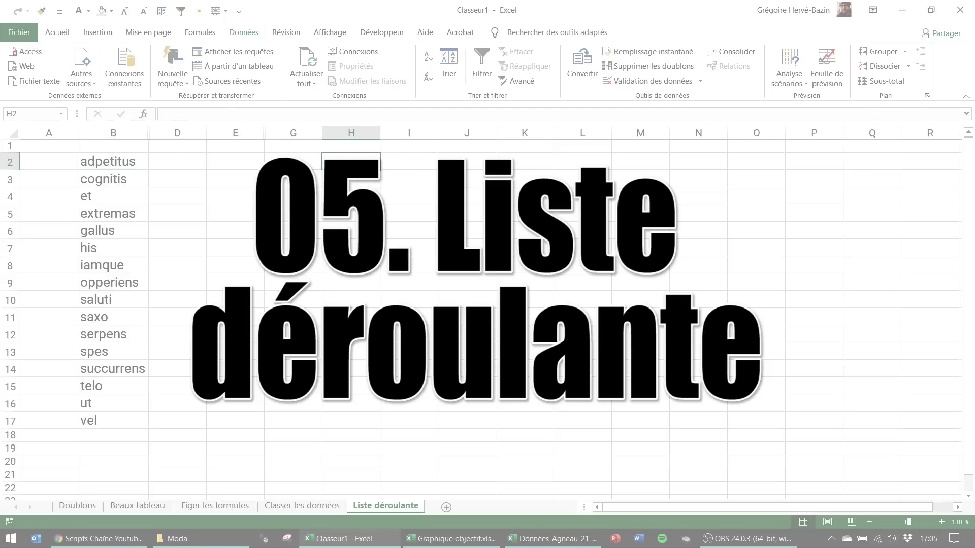
left_click(111, 11)
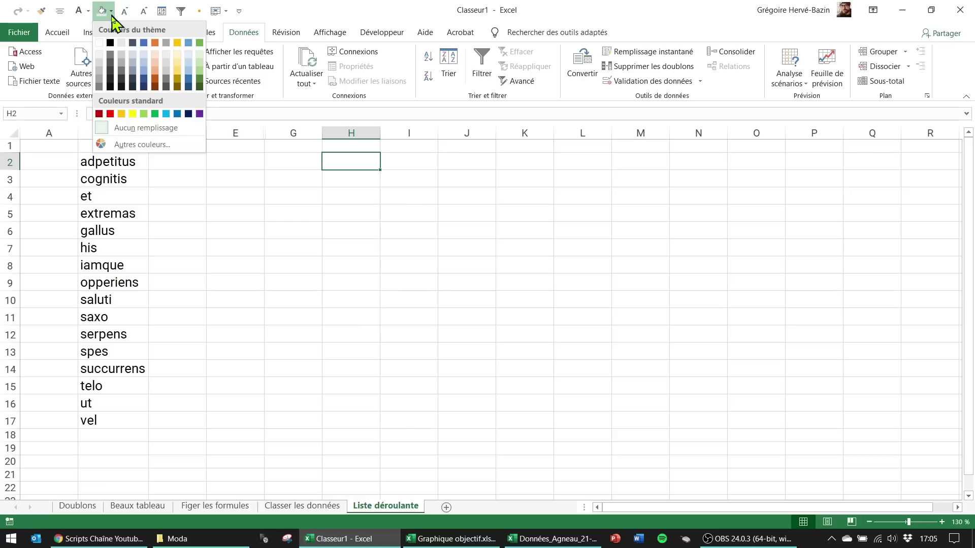
left_click(144, 69)
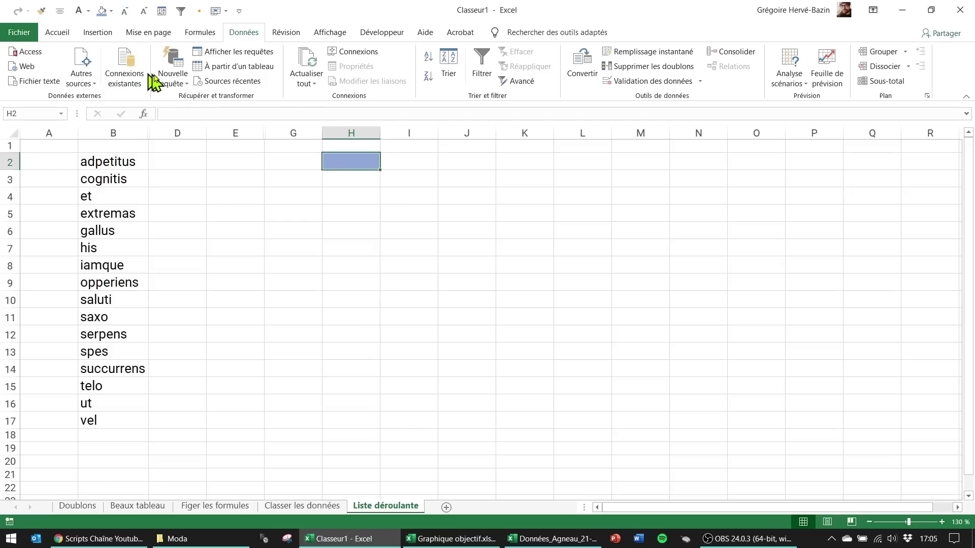
left_click_drag(379, 133, 408, 137)
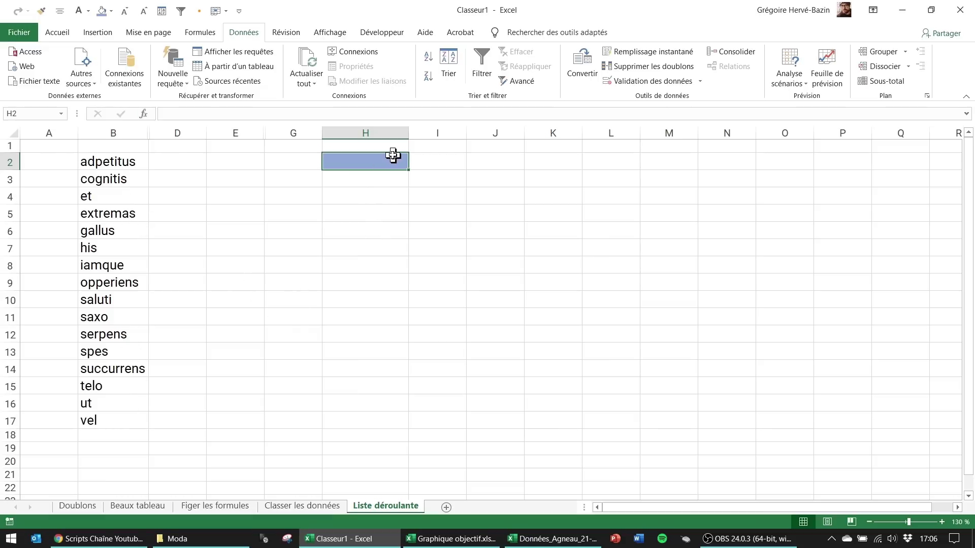
- Add data validation to cell H2 that allows a Liste, with the source =$B$2:$B$17 and an in-cell drop-down
left_click(59, 33)
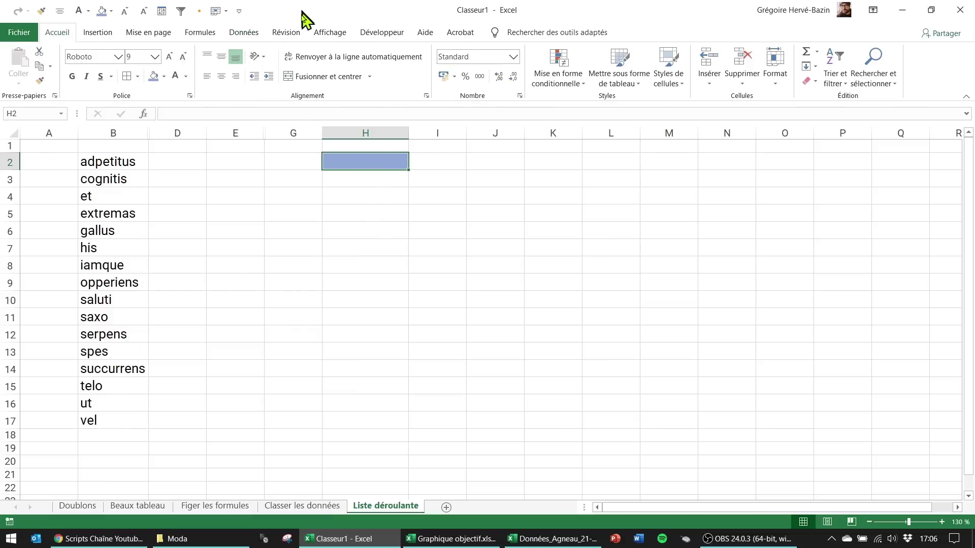
left_click(244, 33)
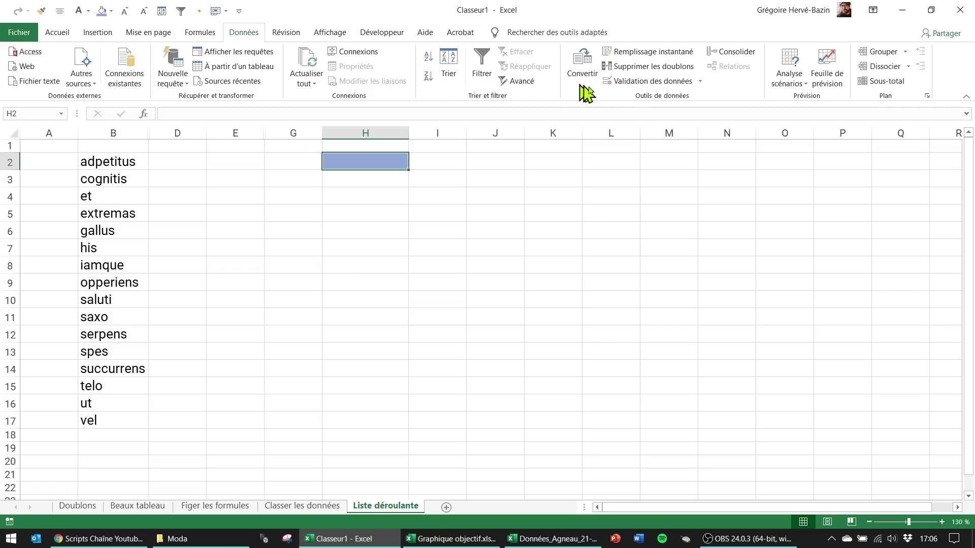
left_click(644, 82)
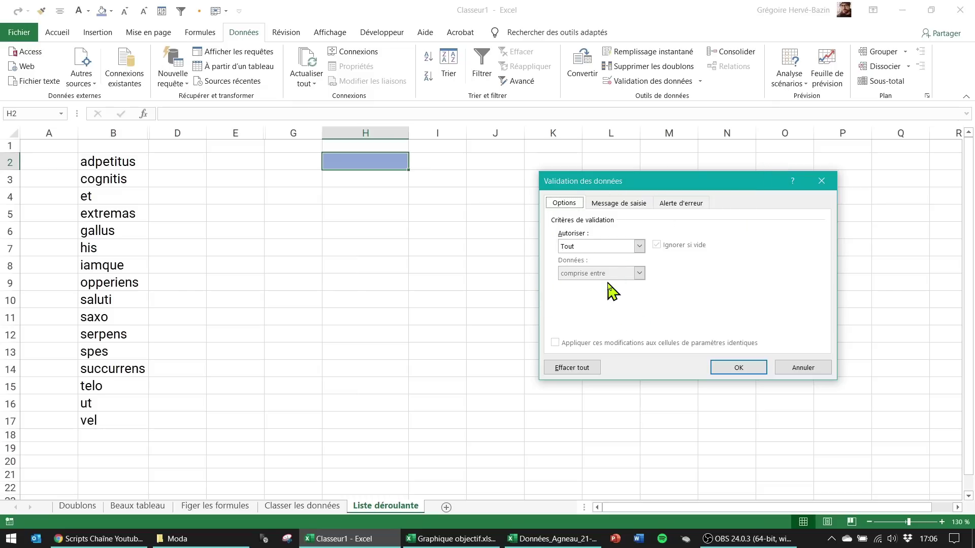
left_click(608, 245)
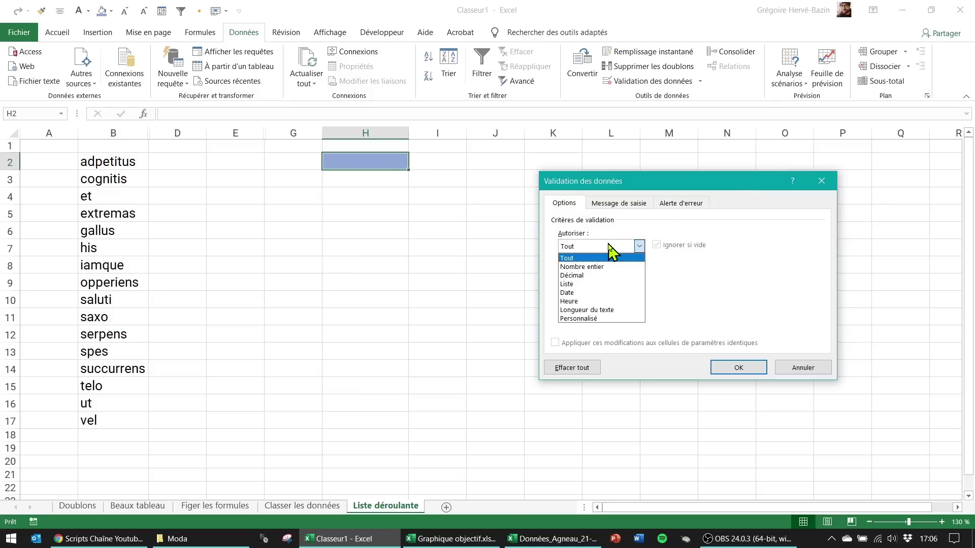
left_click(577, 284)
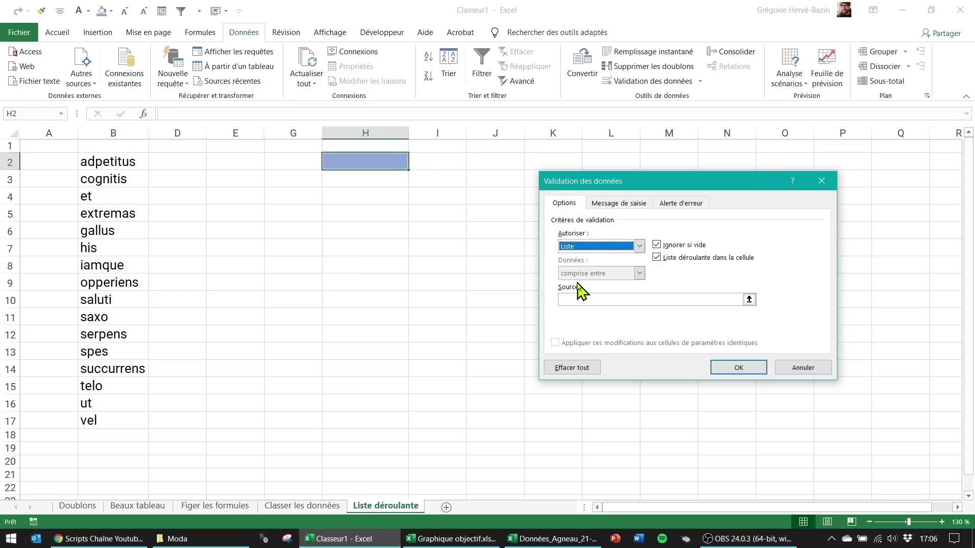
left_click(597, 299)
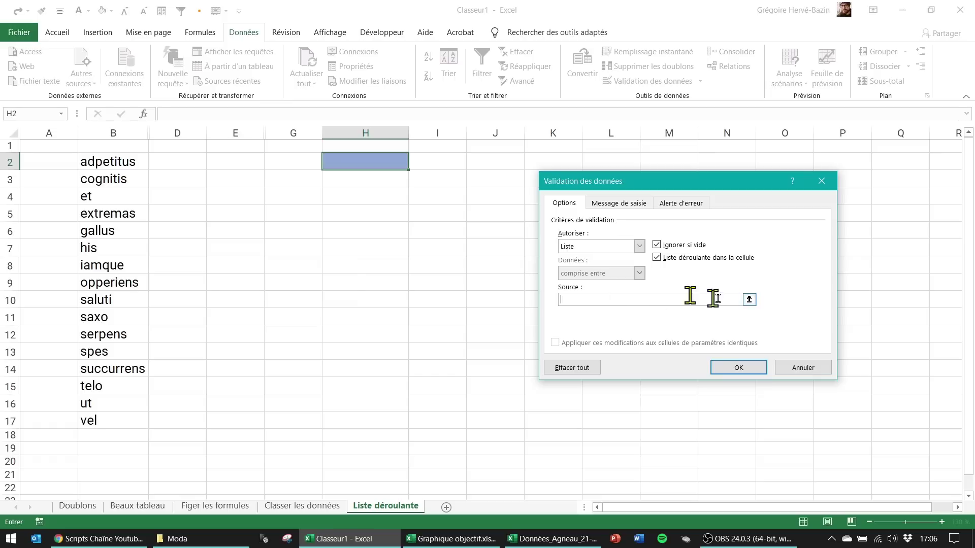
left_click(748, 299)
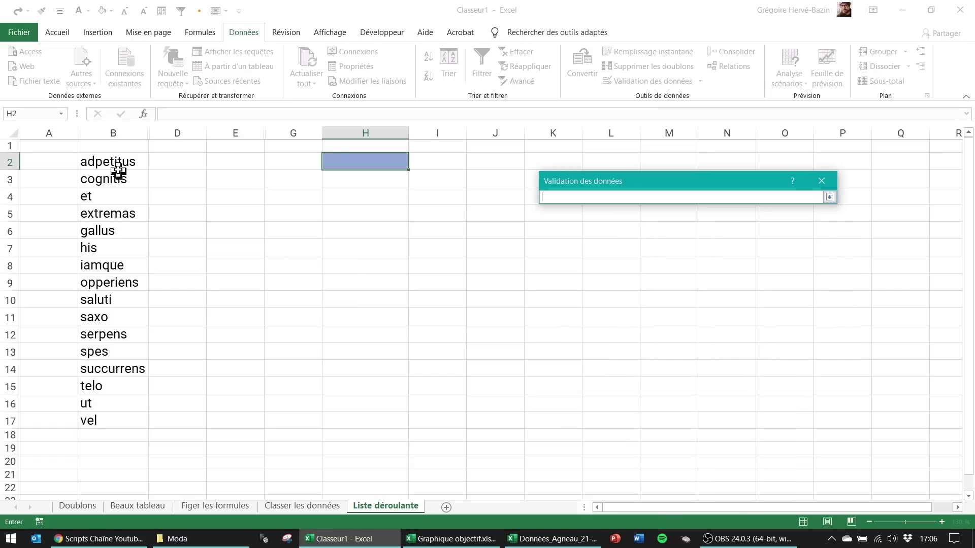
left_click_drag(119, 164, 122, 413)
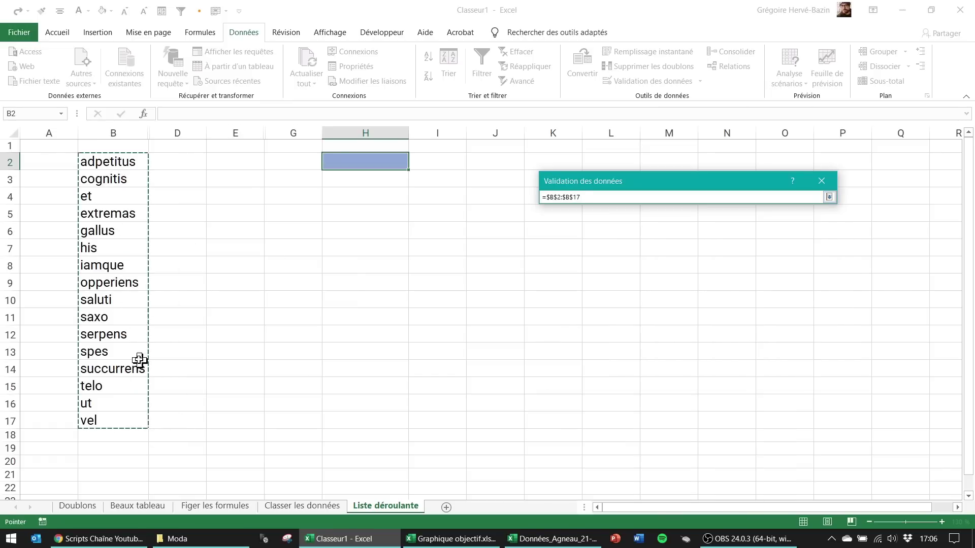
key("Return")
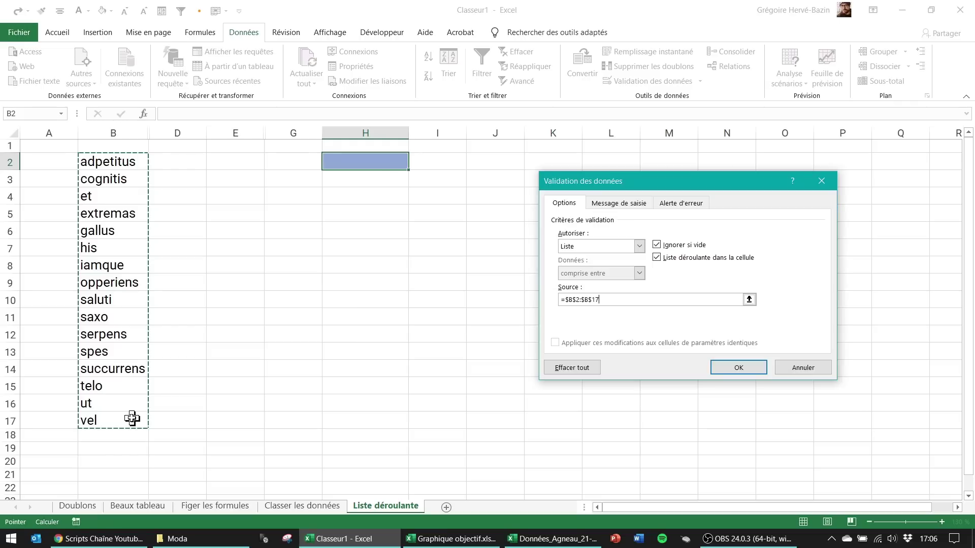
left_click(724, 376)
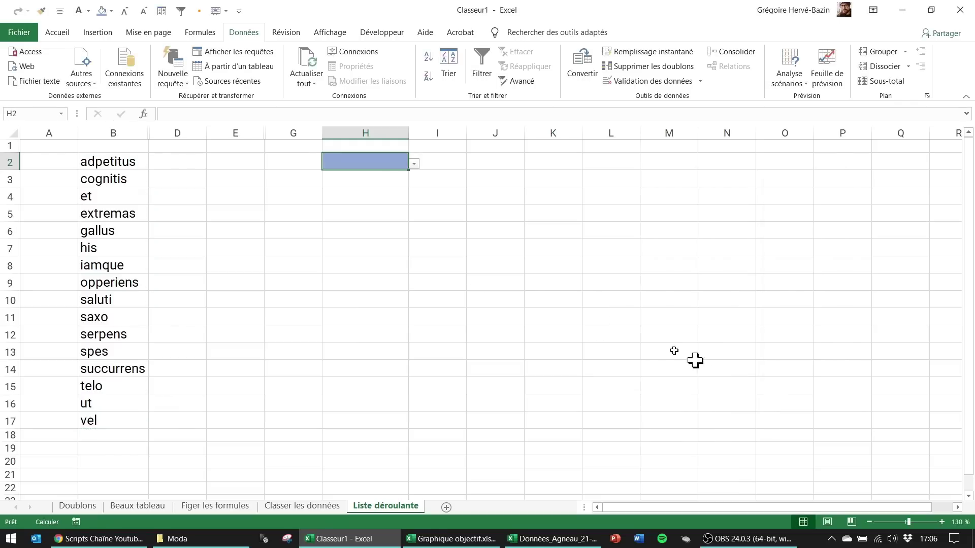
- Choose cognitis from the drop-down list in cell H2
left_click(363, 192)
left_click(398, 161)
left_click(415, 164)
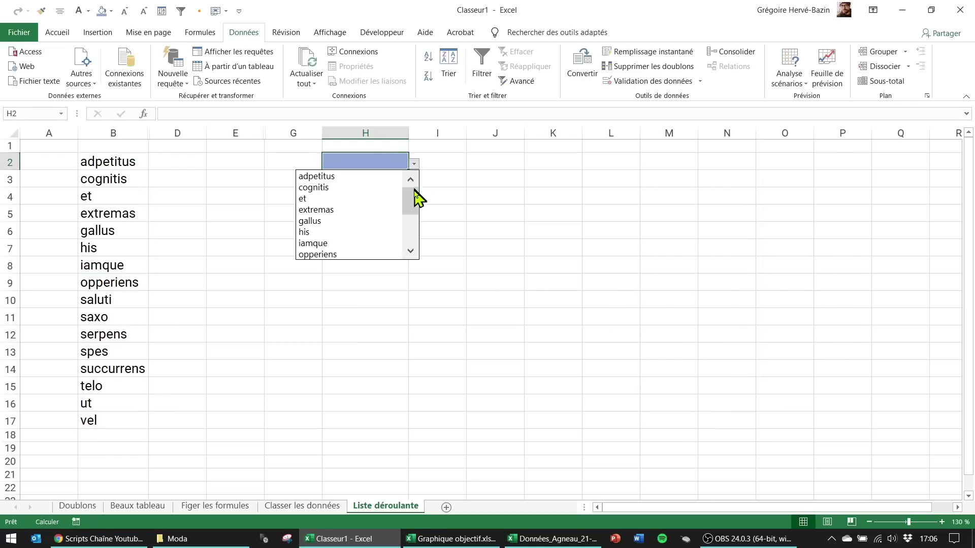
mouse_move(415, 189)
left_mouse_down()
mouse_move(416, 249)
mouse_move(418, 183)
left_mouse_up()
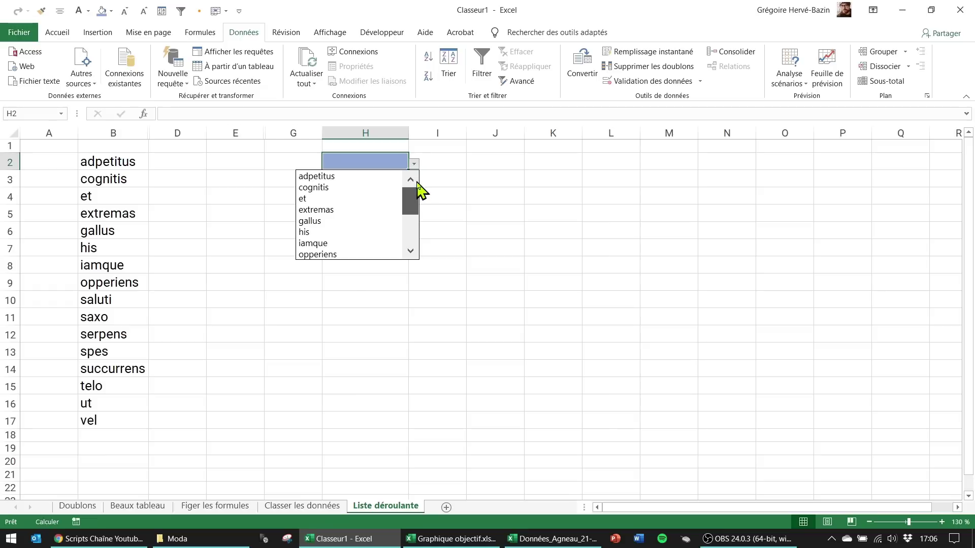
left_click(351, 187)
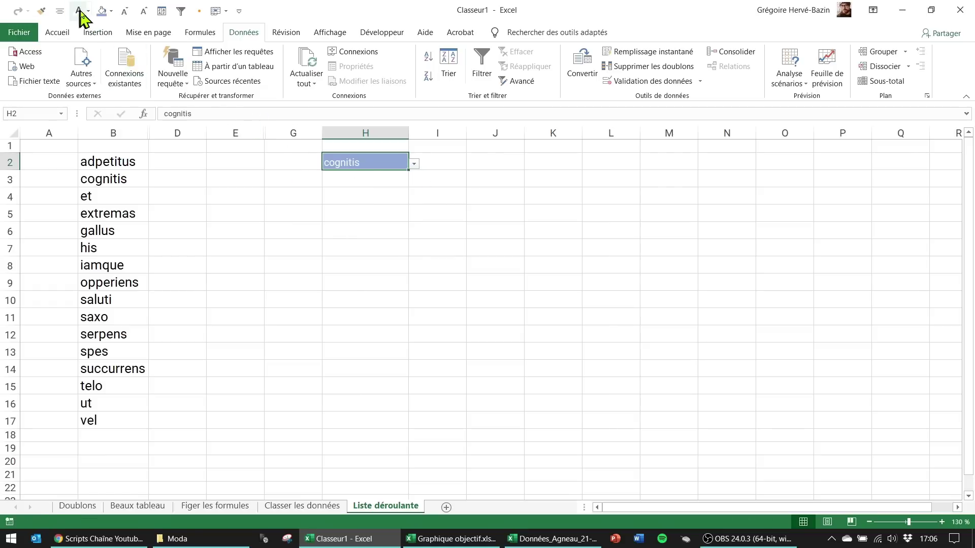
- Increase the font size of cell H2 to 18
left_click(60, 33)
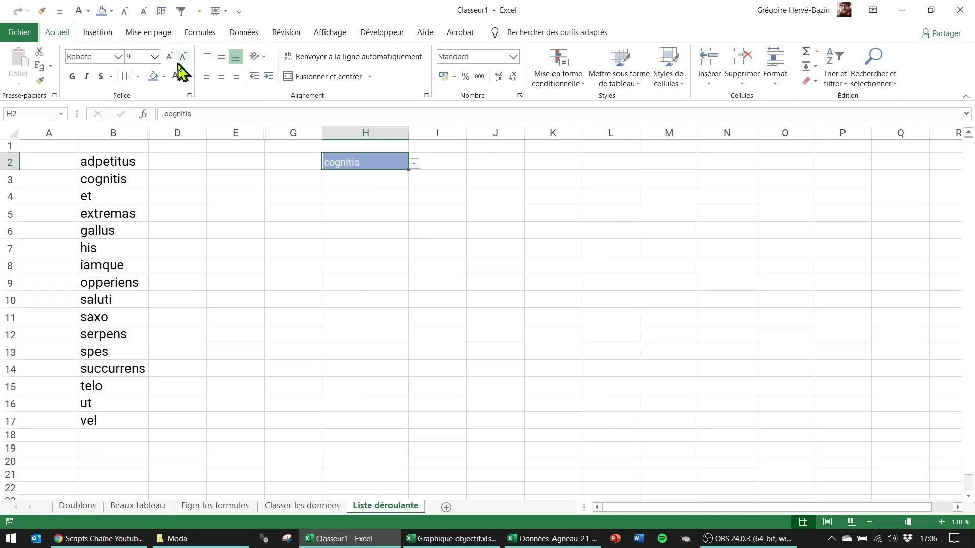
left_click(170, 56)
left_click(170, 57)
left_click(170, 56)
left_click(169, 57)
left_click(170, 56)
left_click(170, 56)
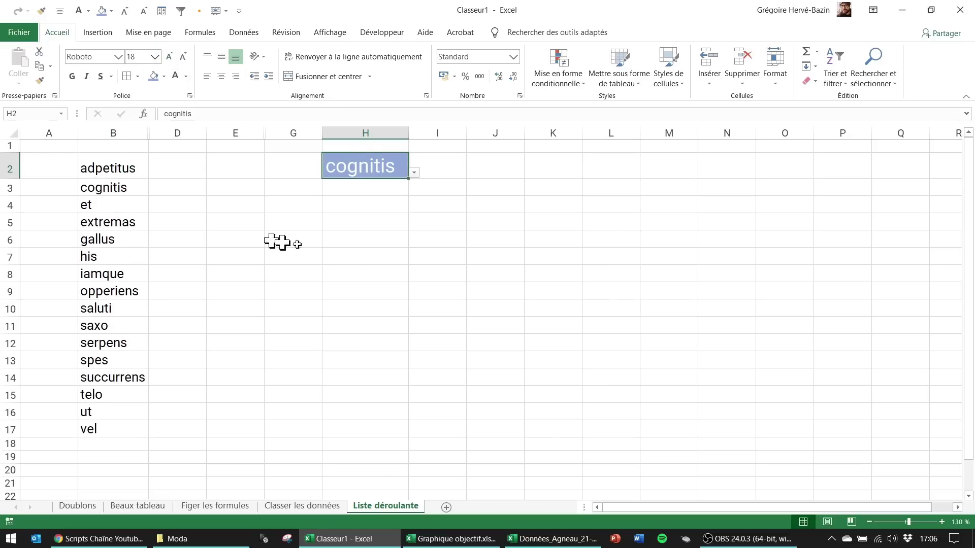
- Choose his from the drop-down list in cell H2
left_click(414, 173)
left_click(364, 232)
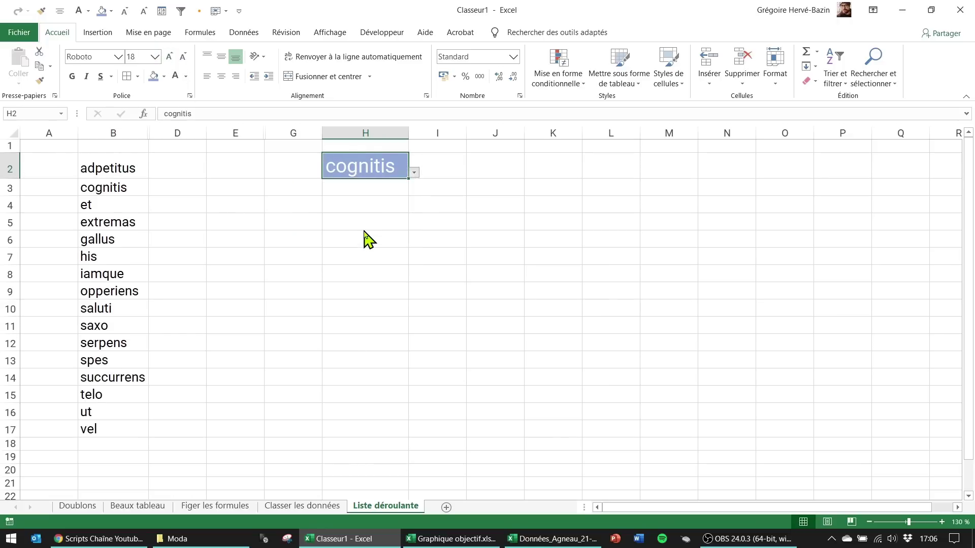
left_click(375, 240)
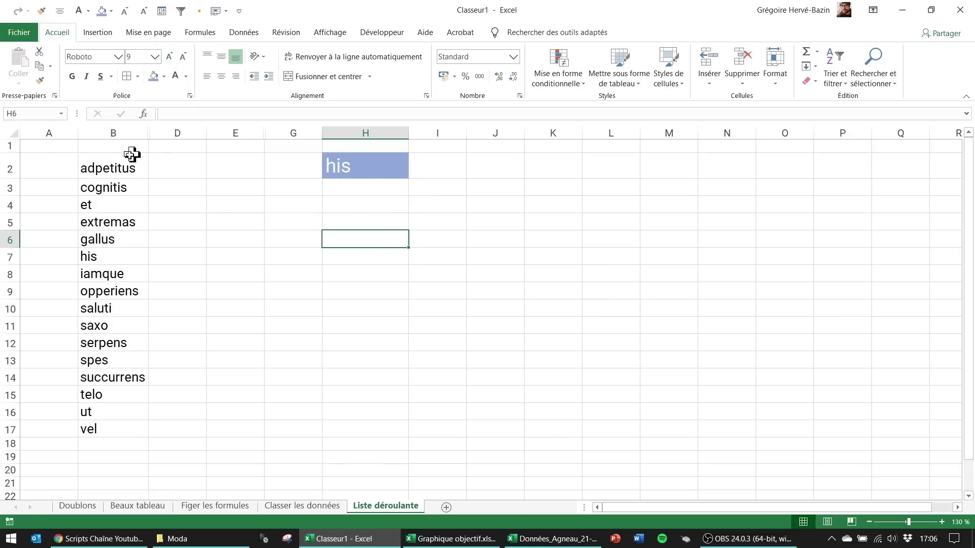
- Hide column B, which holds the source words of the drop-down list
left_click(99, 133)
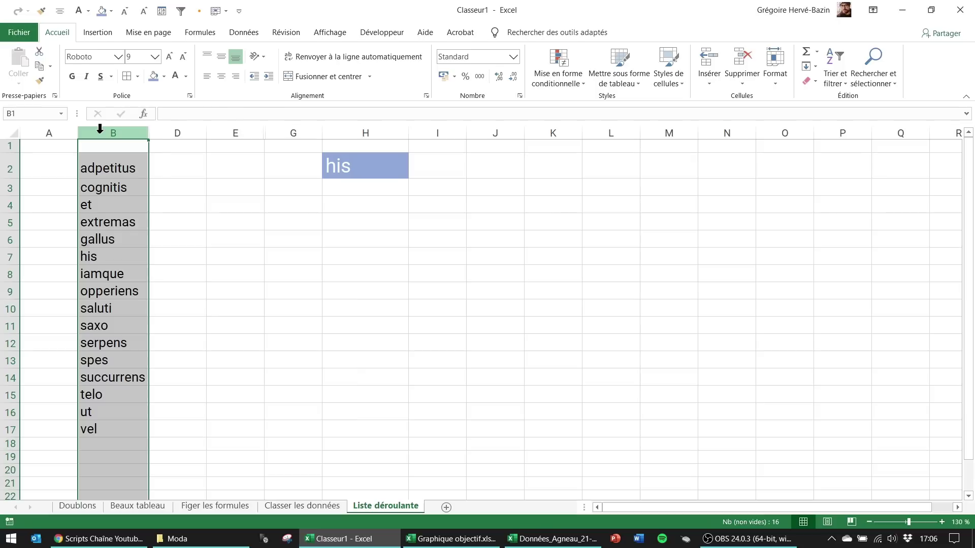
right_click(100, 129)
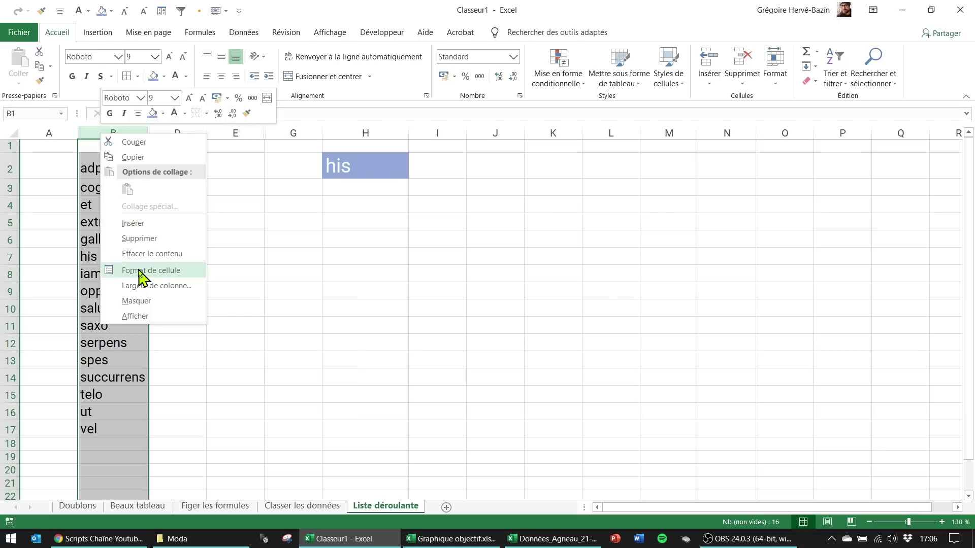
right_click(87, 135)
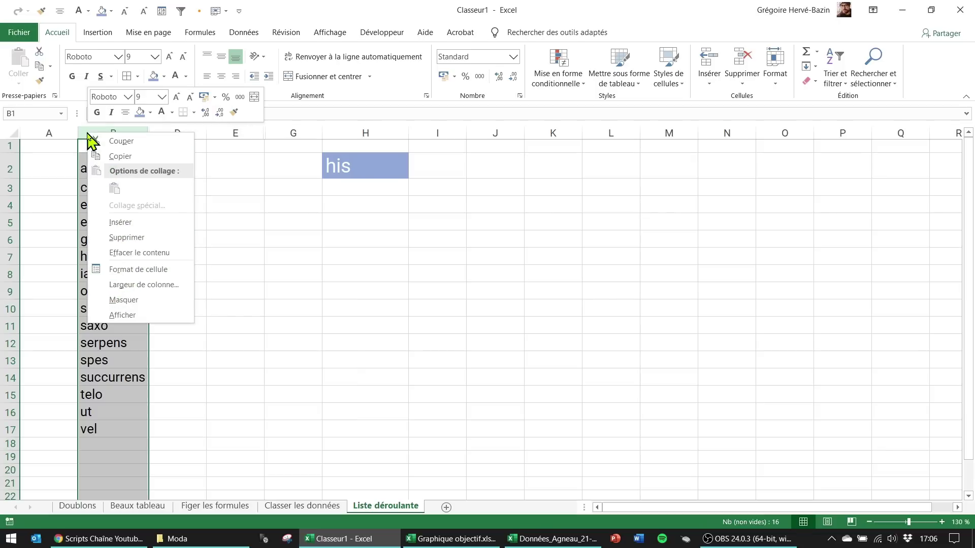
left_click(124, 300)
left_click(309, 240)
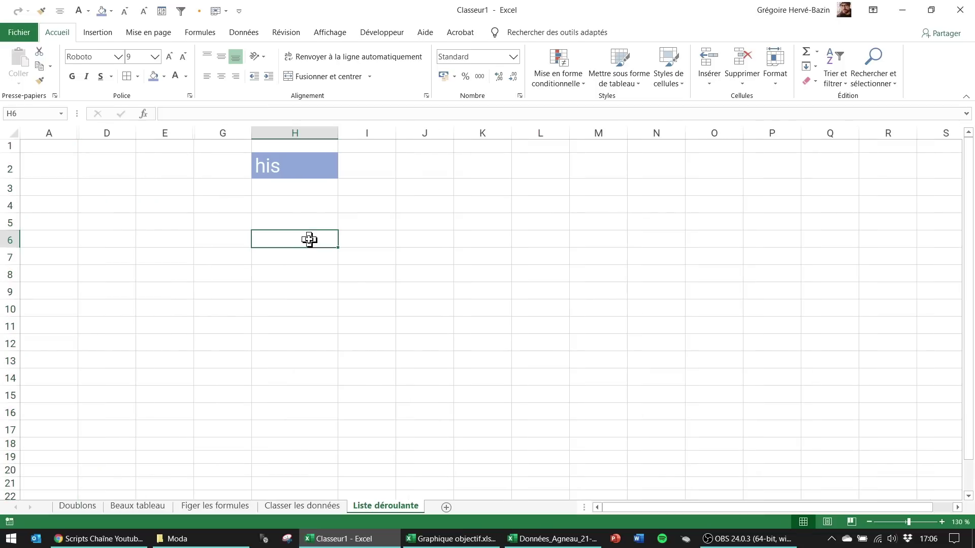
- Test the drop-down list in cell H2 by choosing serpens and then ut
left_click(305, 175)
left_click(344, 173)
left_click(302, 243)
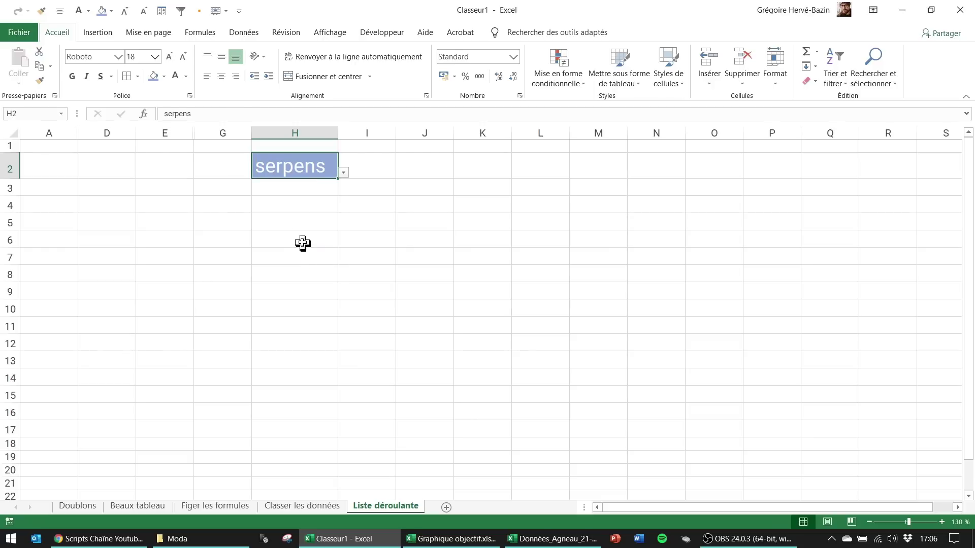
left_click(343, 173)
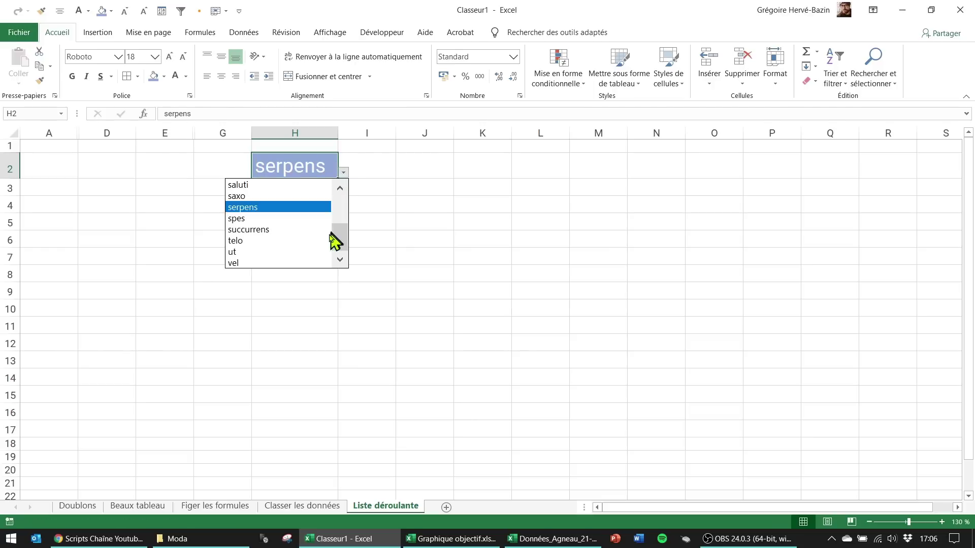
left_click(311, 256)
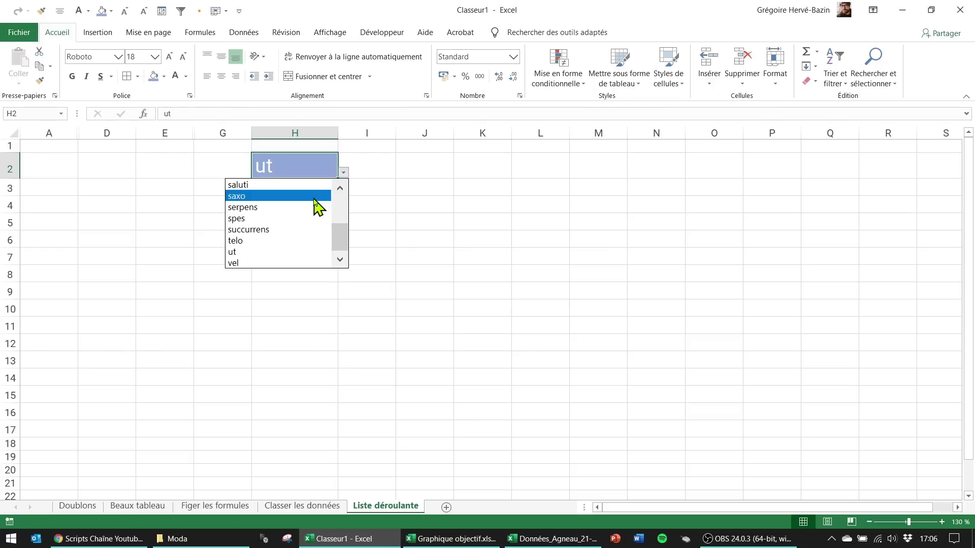
- Choose adpetitus from the drop-down list in cell H2 and widen column H slightly to fit the word
scroll(325, 208, "up", 5)
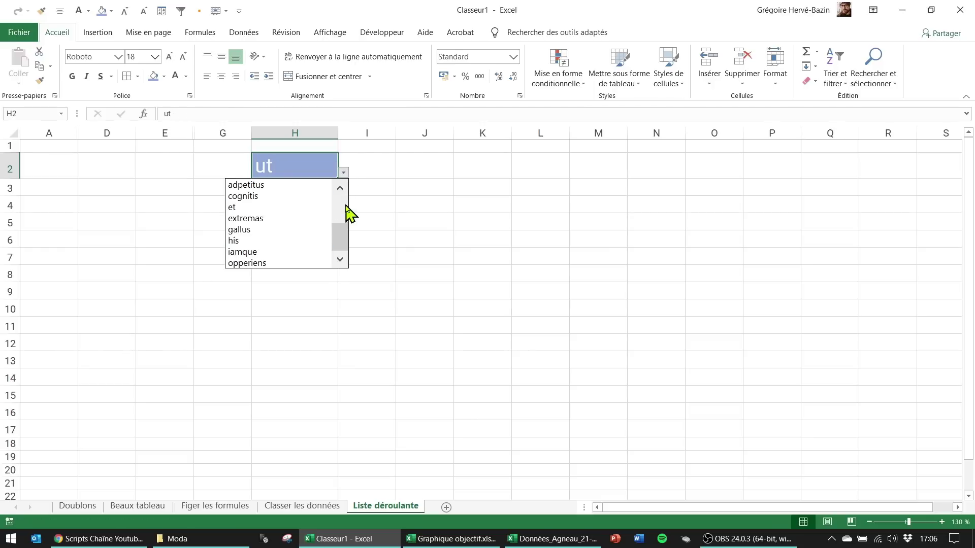
left_click(276, 186)
left_click(321, 204)
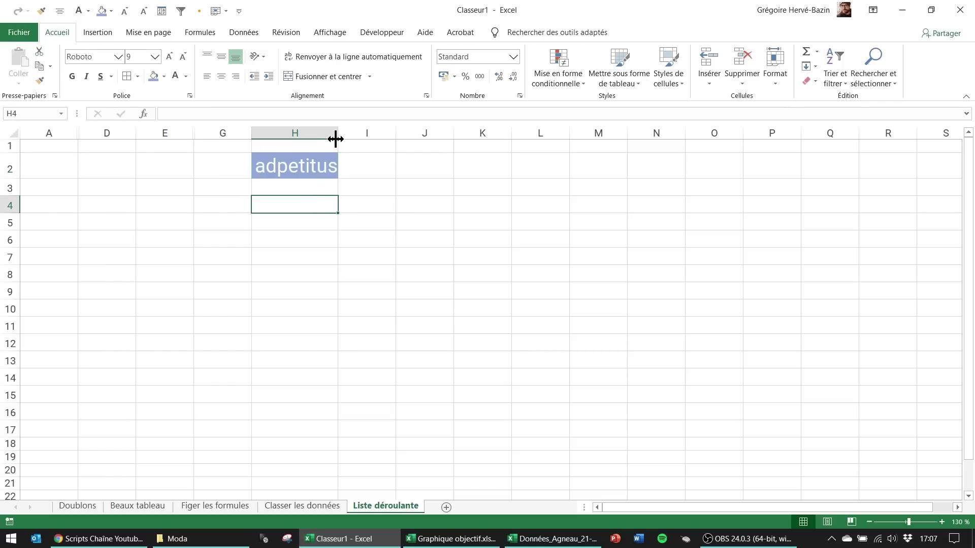
left_click_drag(336, 138, 347, 138)
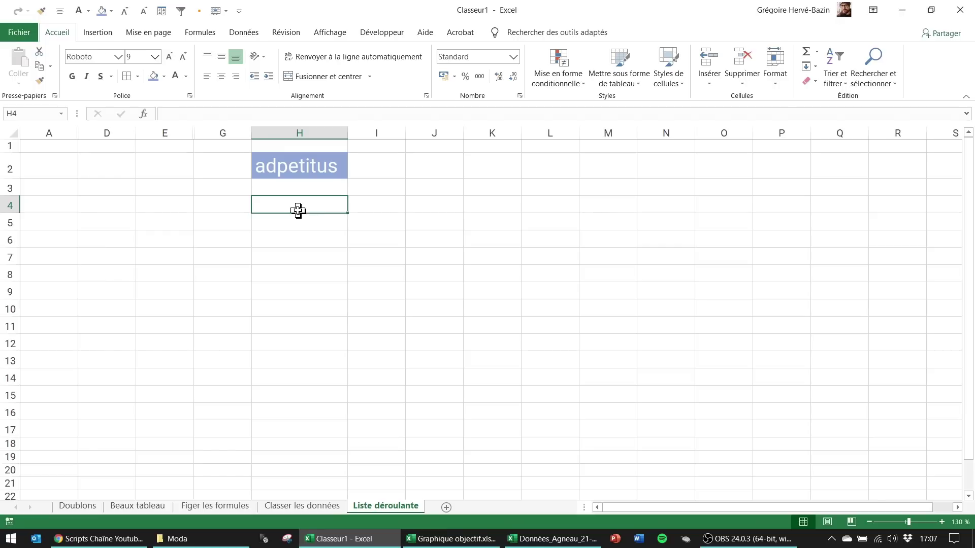
left_click(248, 33)
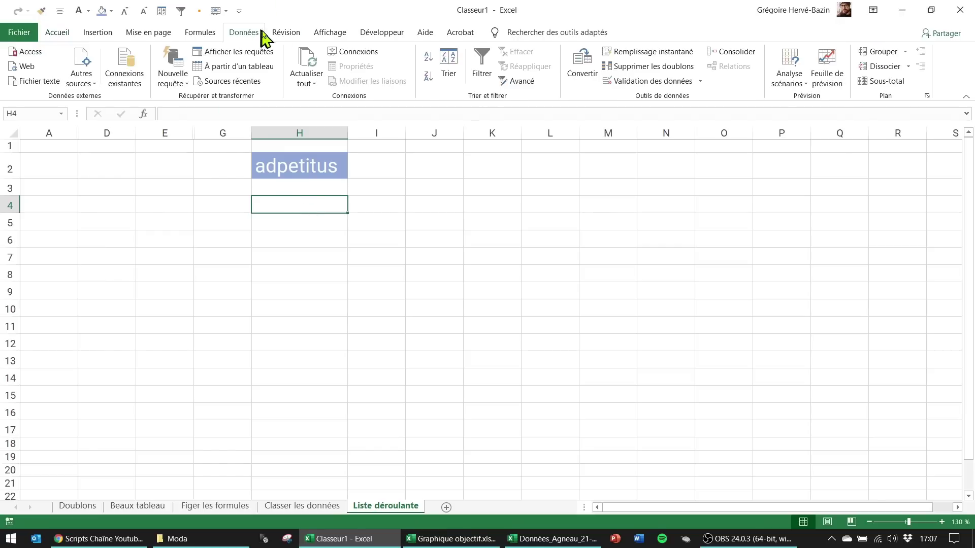
- Add list data validation to cell H4 with the source entries Liste;Déroulante;5 minutes;Etc
left_click(617, 85)
left_click(639, 247)
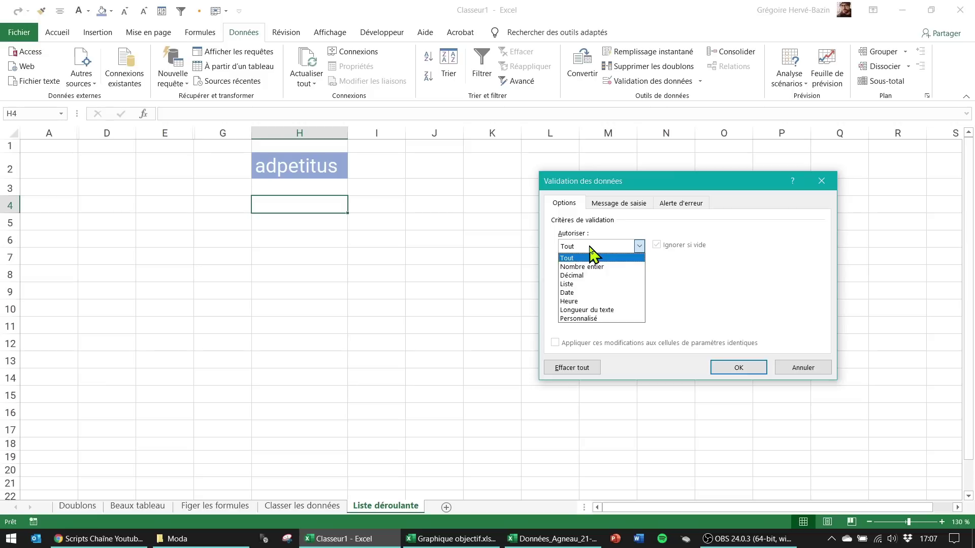
left_click(582, 285)
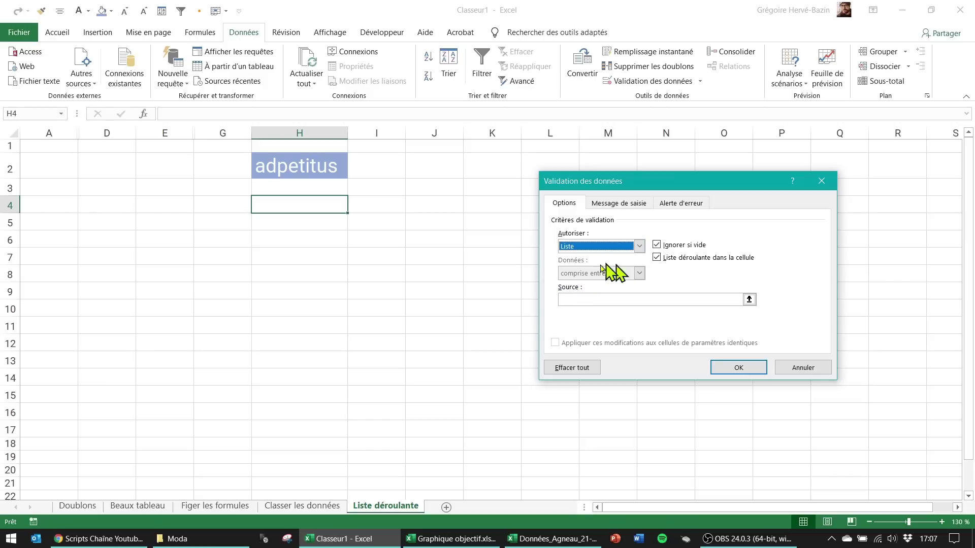
left_click(593, 299)
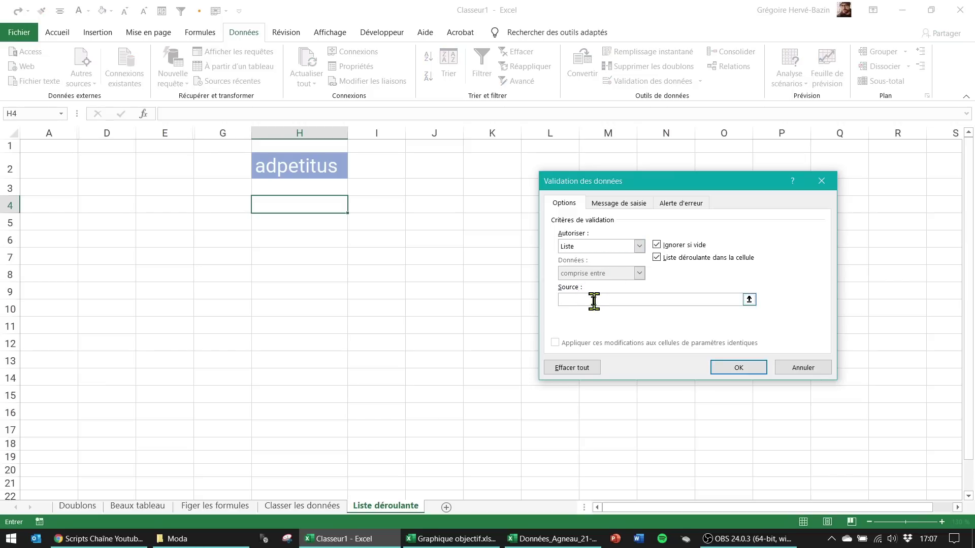
type("Lisrte")
type("e")
type(";Déroulante")
type(";5minutes;")
left_click(613, 299)
type("Etc.")
left_click(723, 366)
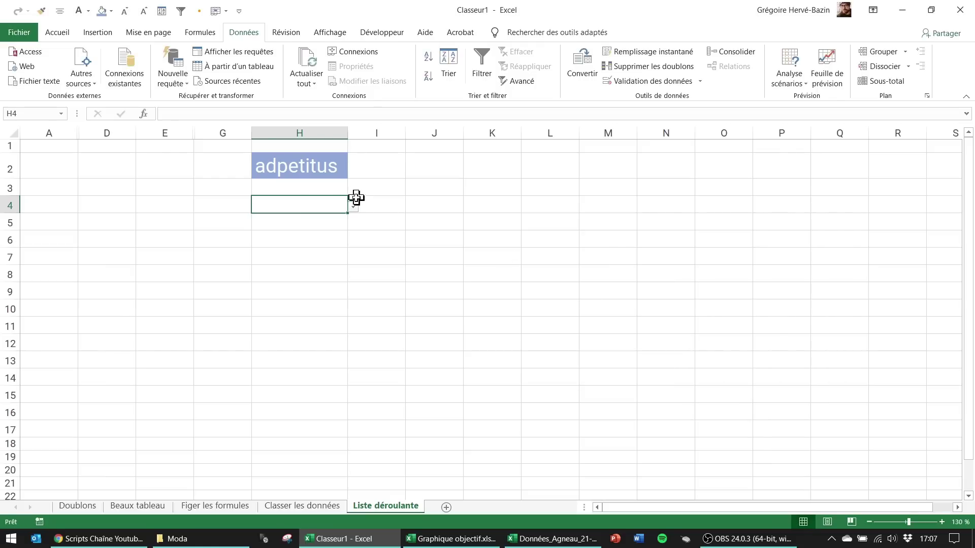
- Increase the font size of cell H4 to 12 and choose Liste from its drop-down list
left_click(63, 32)
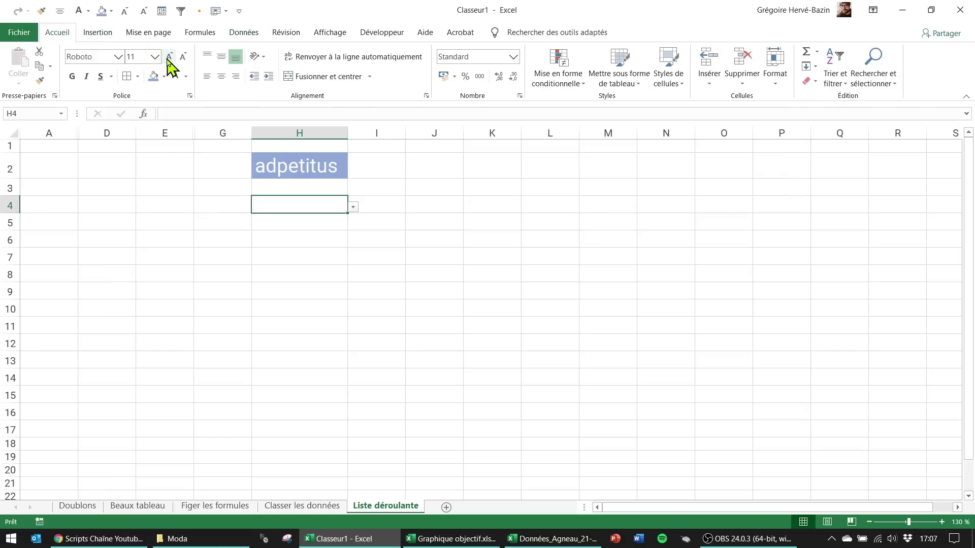
left_click(353, 207)
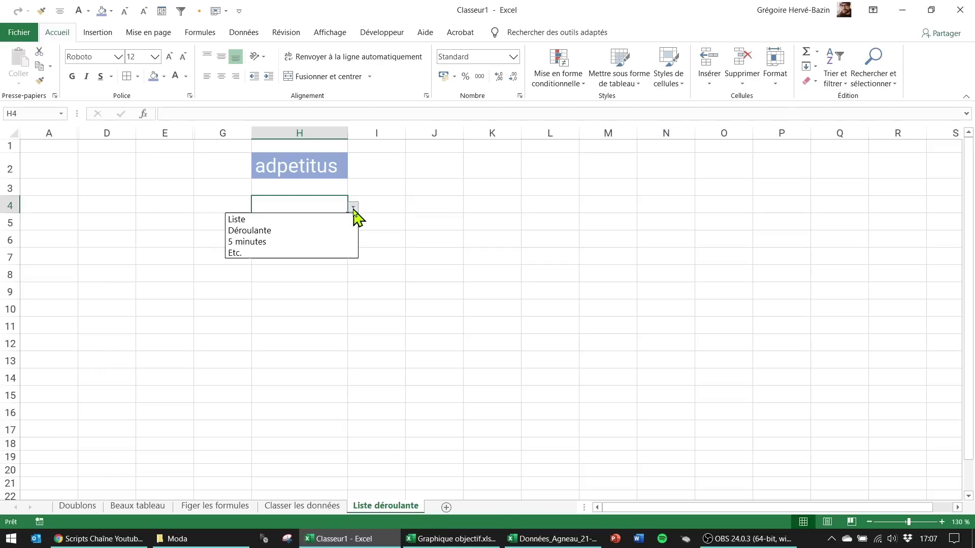
left_click(259, 219)
- Fill cell H4 with the same blue background colour as cell H2
left_click(373, 237)
left_click(328, 208)
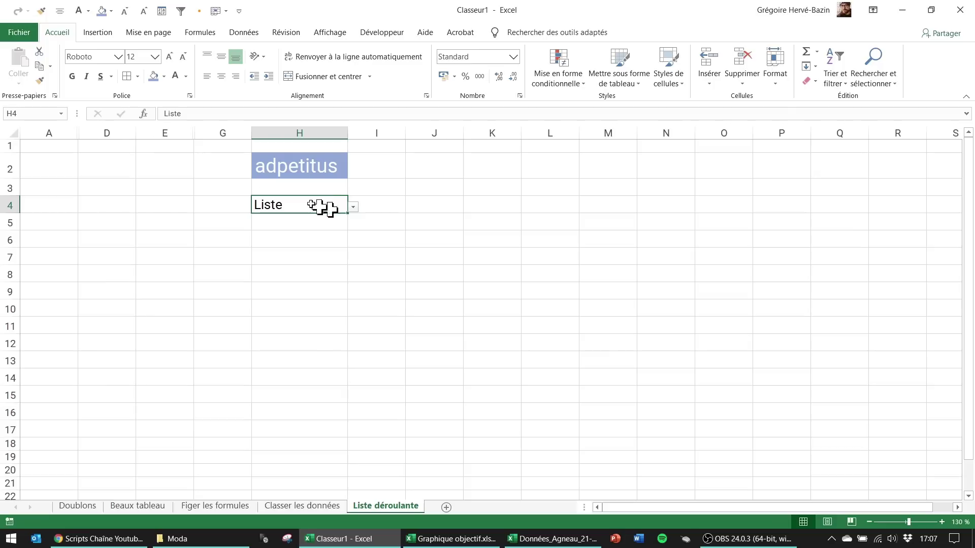
left_click(154, 76)
left_click(246, 286)
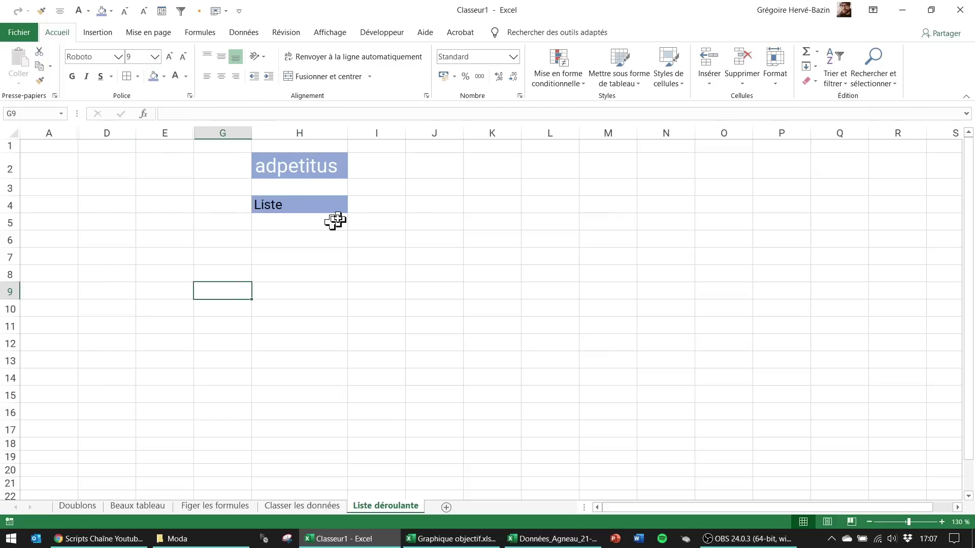
- Test cell H4 by choosing Déroulante, clearing it and trying to enter the unlisted text nklcndc
left_click(332, 204)
left_click(353, 207)
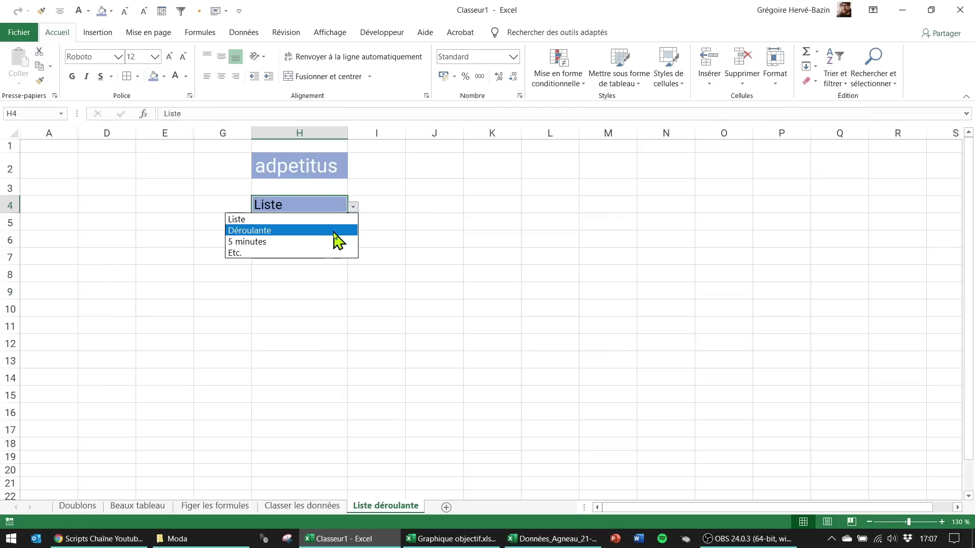
left_click(334, 231)
key("Delete")
type("nklcndc")
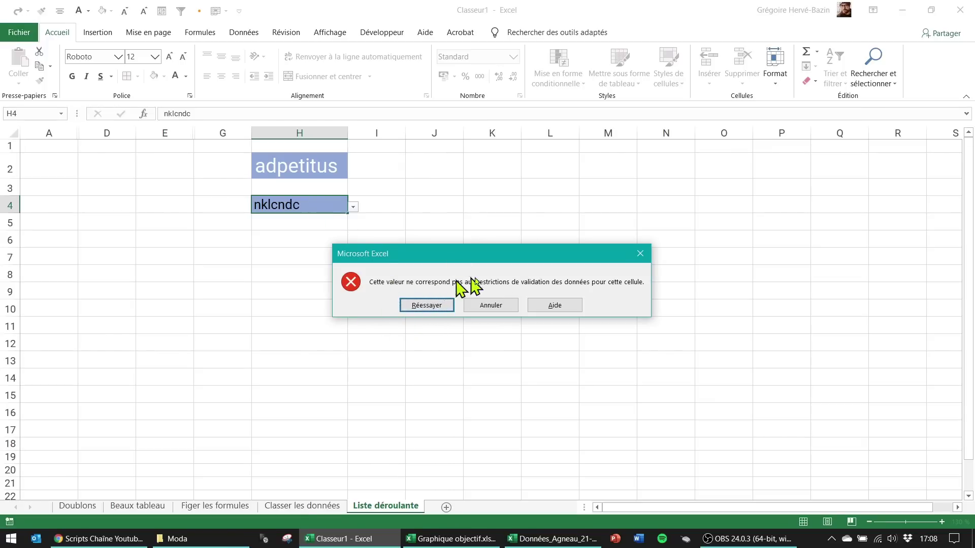
left_click(447, 308)
key("Escape")
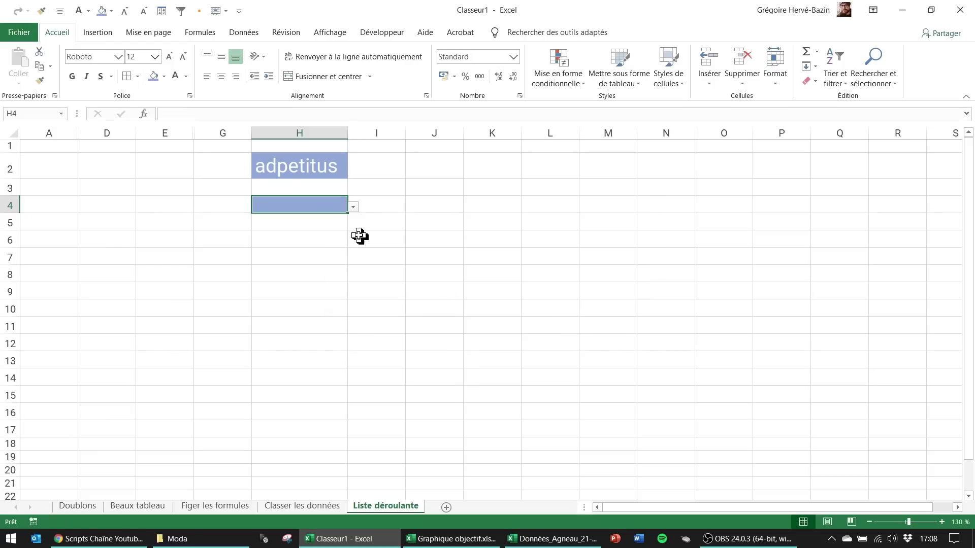
- Choose 5 minutes from the drop-down list in cell H4
left_click(353, 208)
left_click(322, 243)
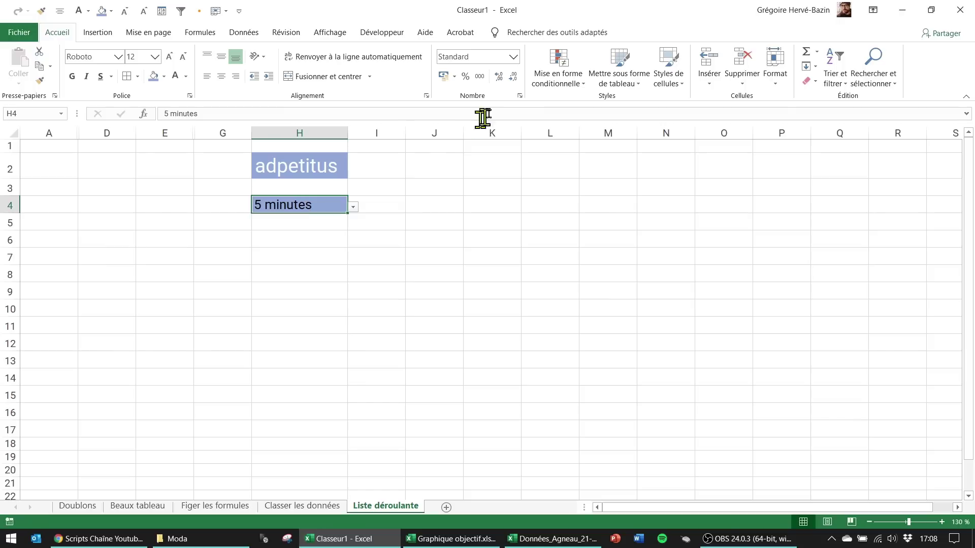
- Examine the list options, input message and error alert settings in cell H4's data validation without changing them
left_click(249, 32)
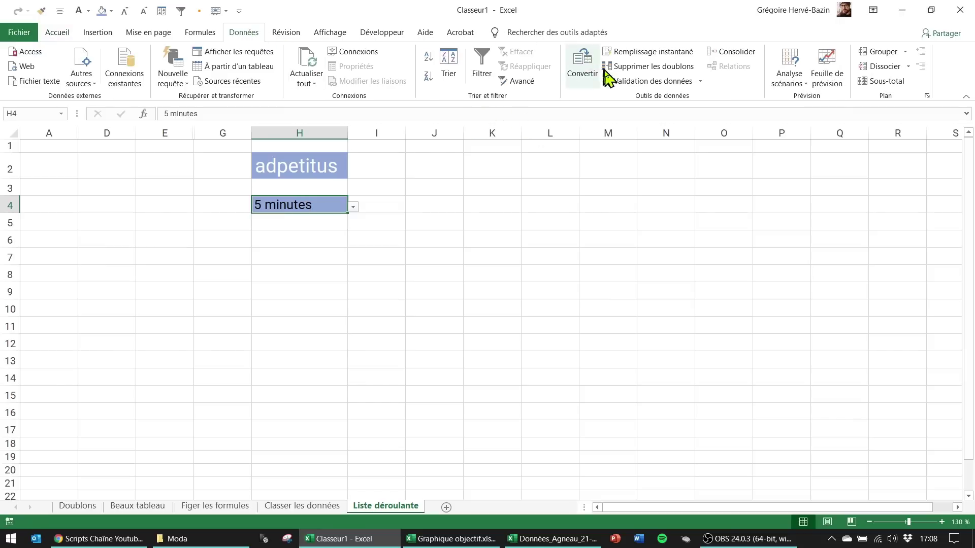
left_click(620, 81)
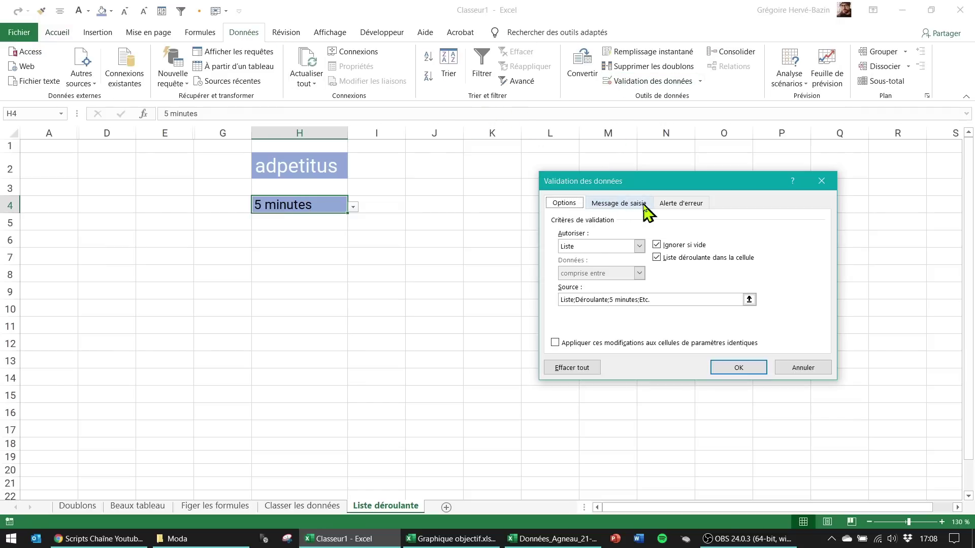
left_click(646, 205)
left_click(676, 206)
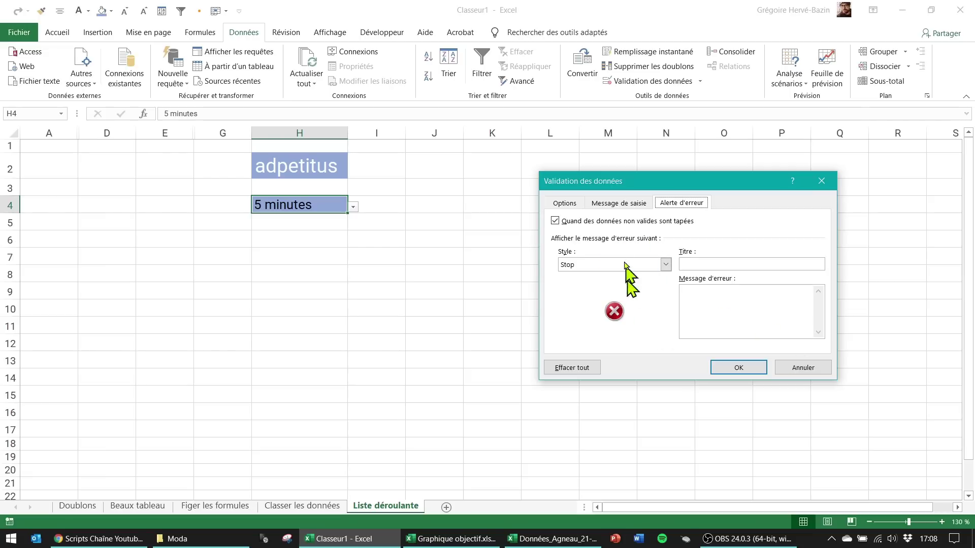
left_click(575, 204)
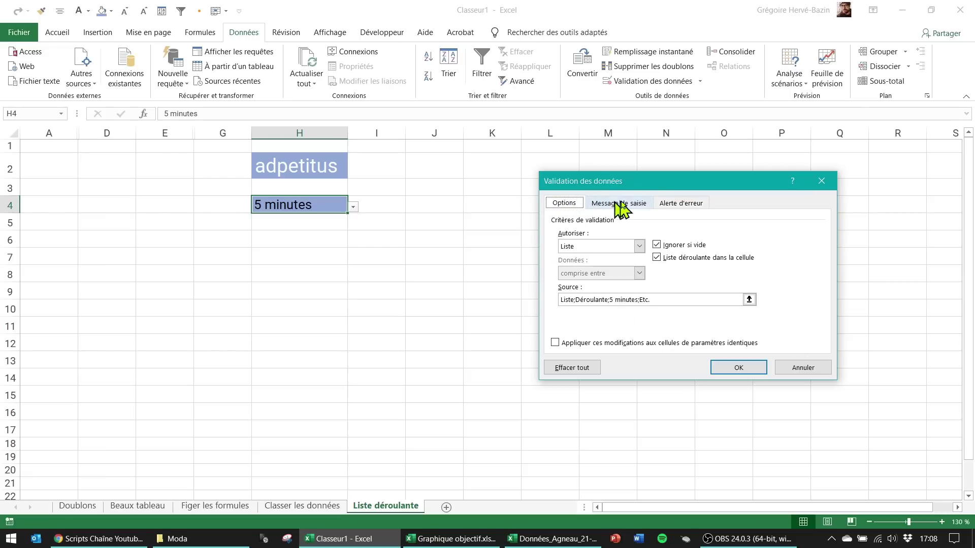
left_click(632, 205)
left_click(683, 205)
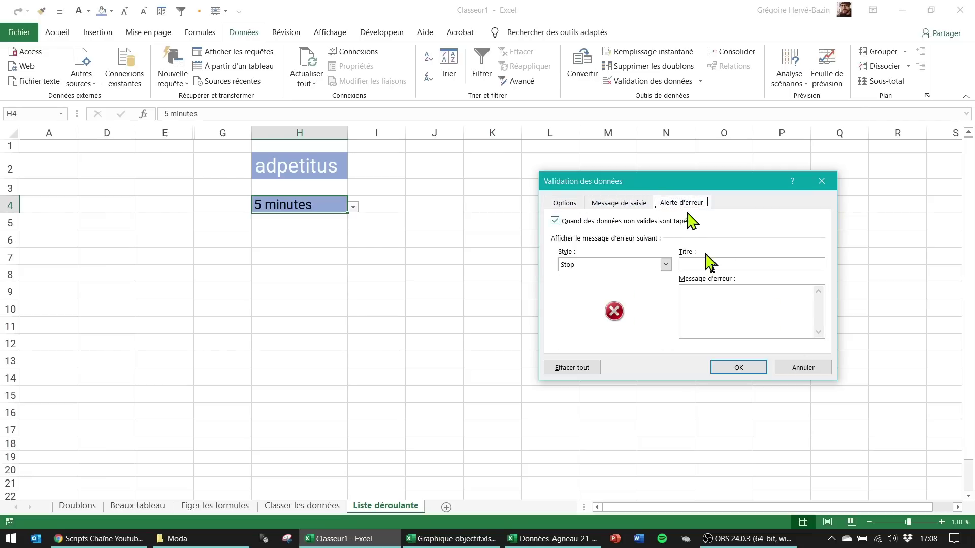
left_click(790, 369)
- Choose another word from the drop-down list in cell H2
left_click(342, 171)
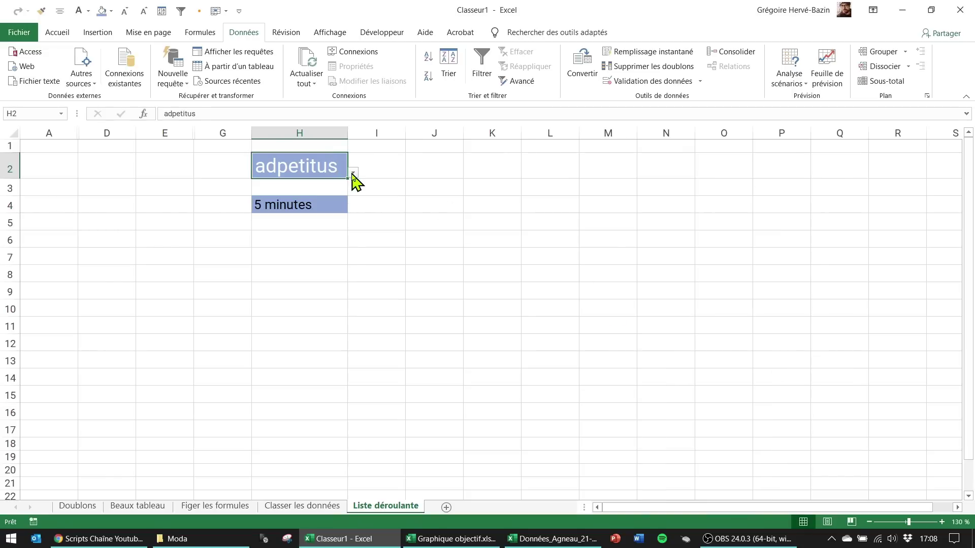
left_click(352, 174)
left_click(318, 230)
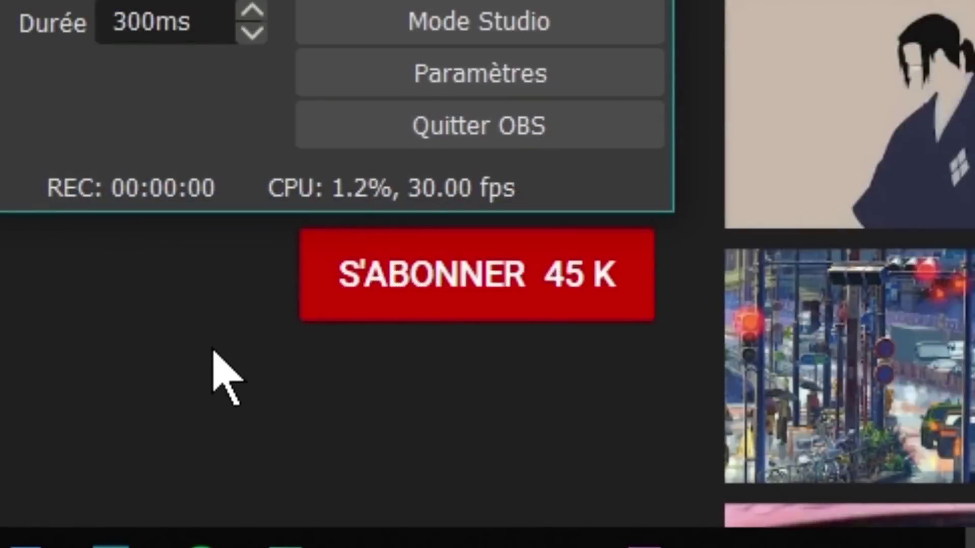
- On the YouTube video page, subscribe to the channel and turn on its notifications
left_click(426, 278)
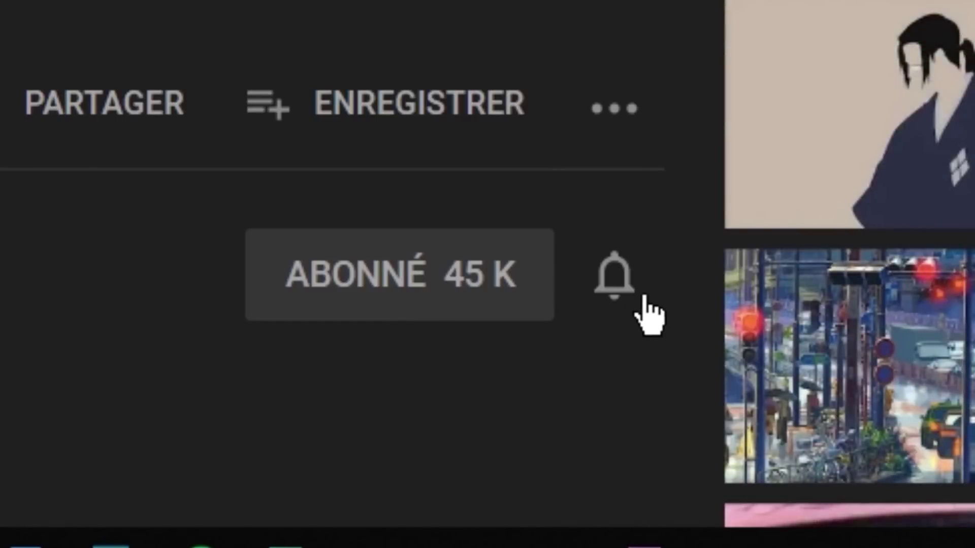
left_click(618, 282)
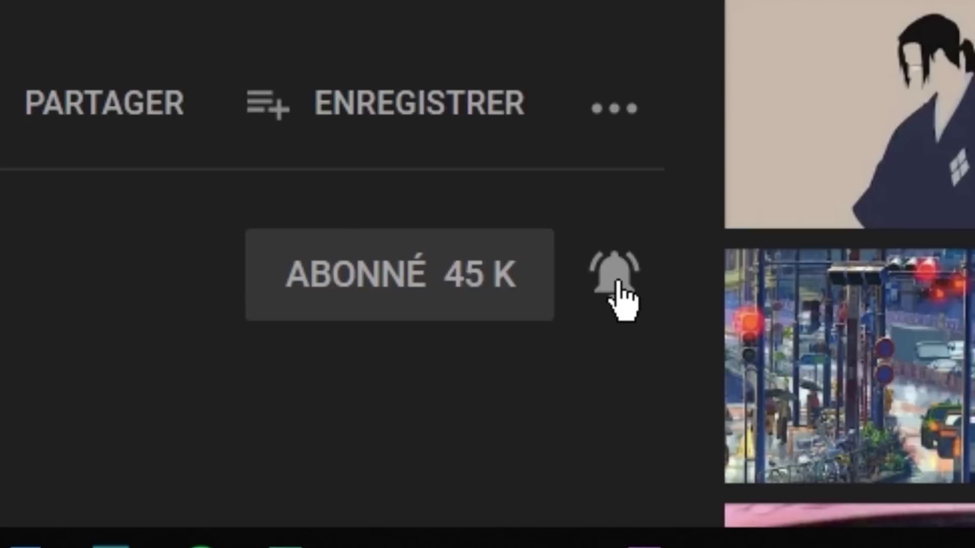